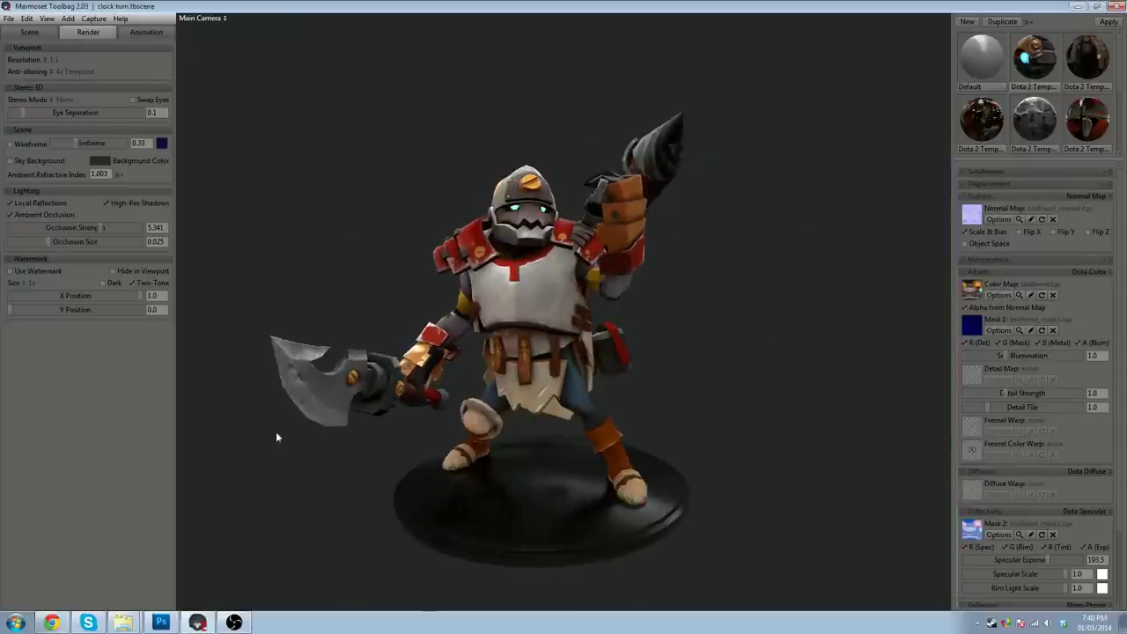
# - Switch to Chrome, look past the Polycount Dota 2 forum, and play the turntable.gif example
pyautogui.hotkey('alt', 'Tab')
pyautogui.click(189, 9)
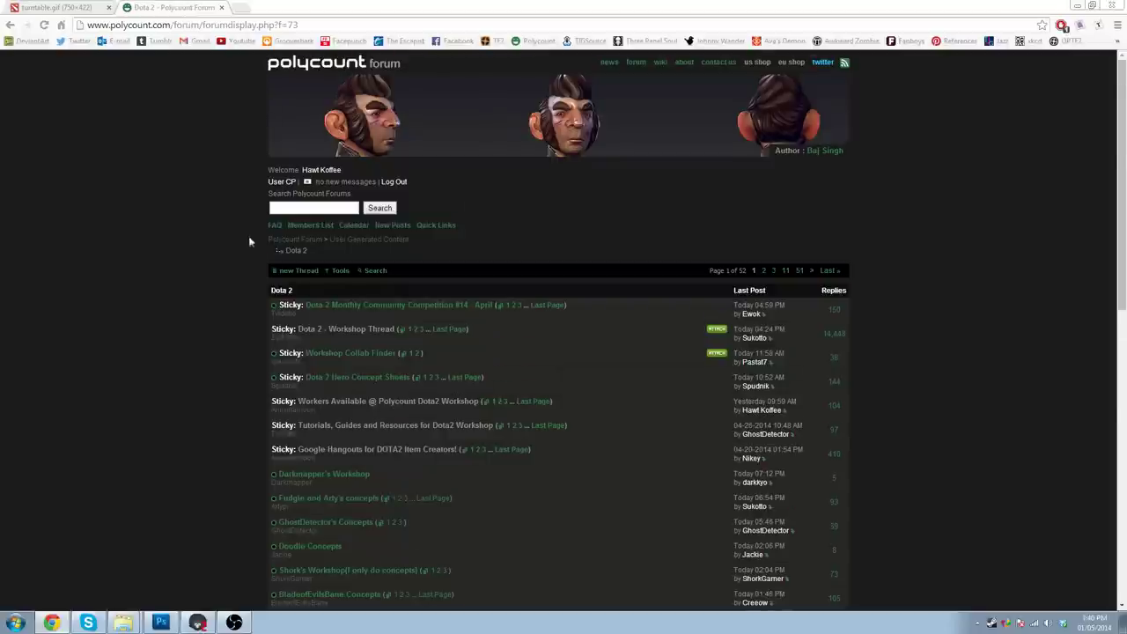
pyautogui.scroll(-1, 249, 240)
pyautogui.click(67, 7)
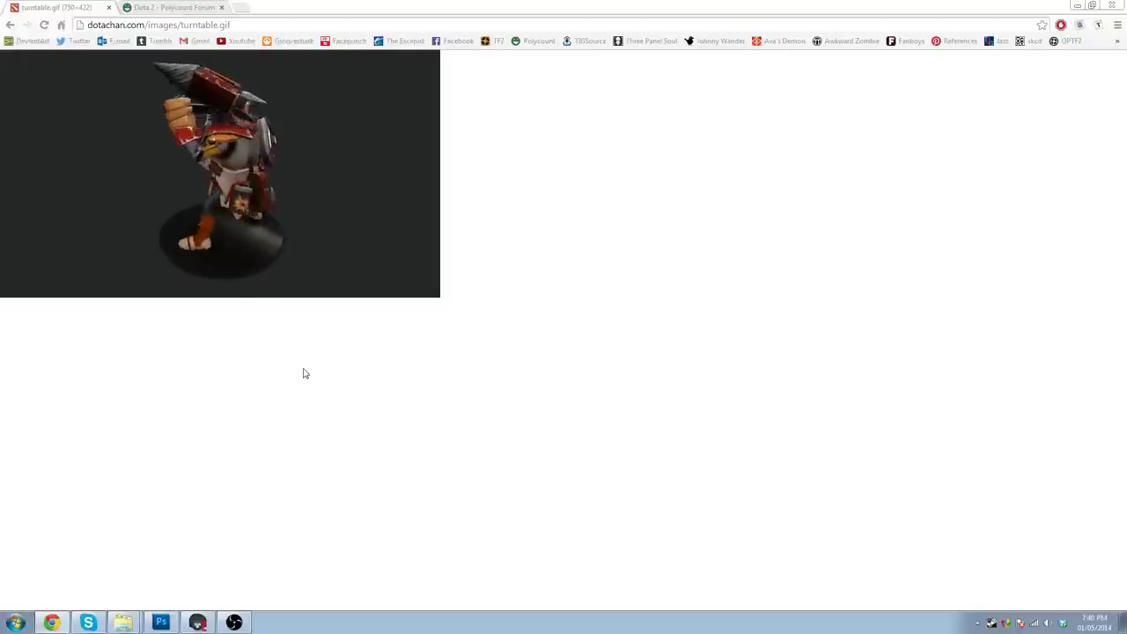
# - Check the vdub folder contents, then bring Photoshop and the Marmoset character scene back up
pyautogui.click(198, 622)
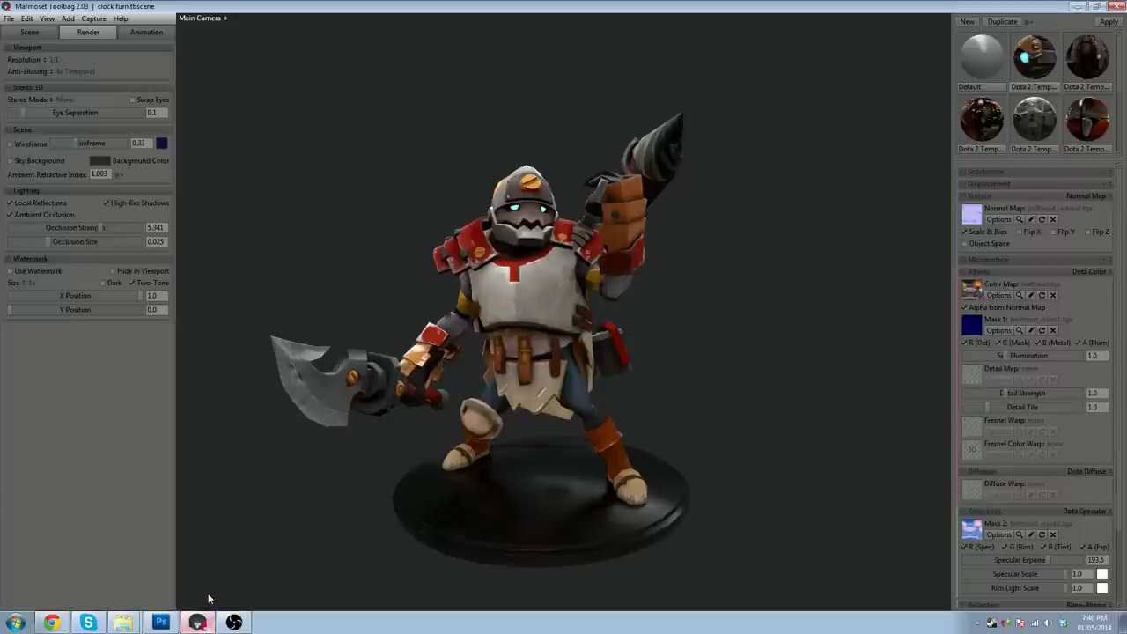
pyautogui.click(160, 622)
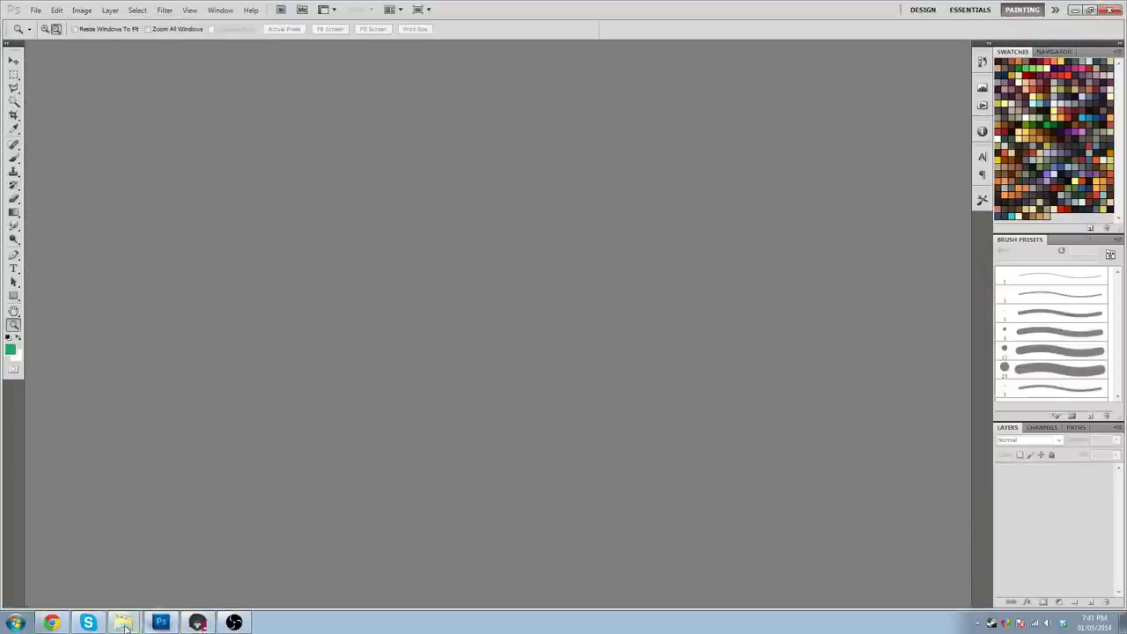
pyautogui.click(123, 622)
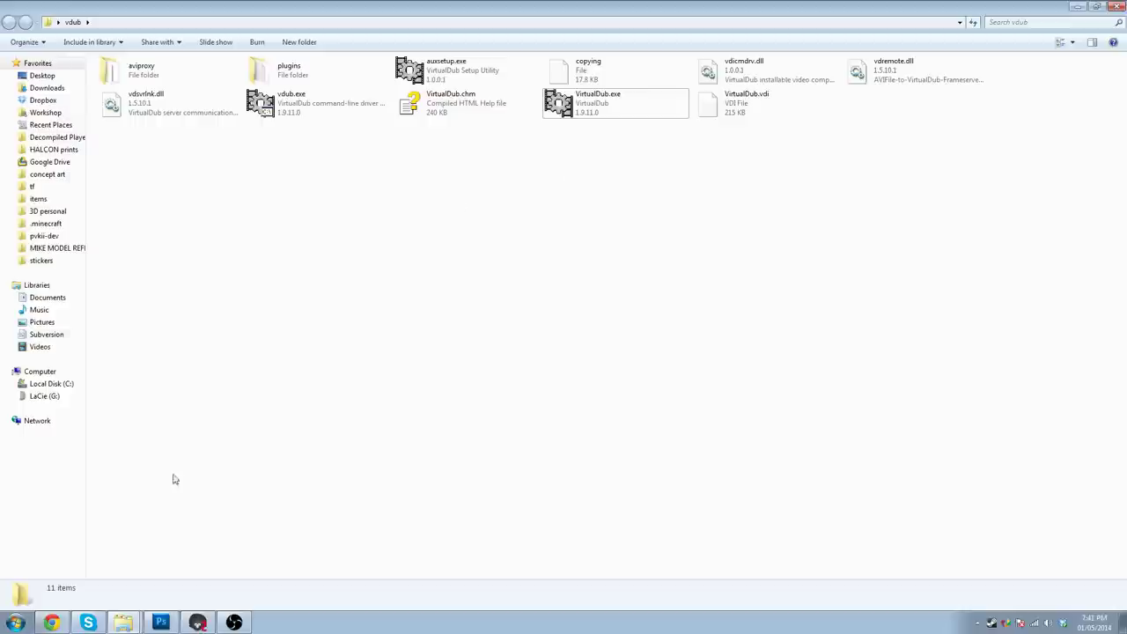
pyautogui.click(160, 622)
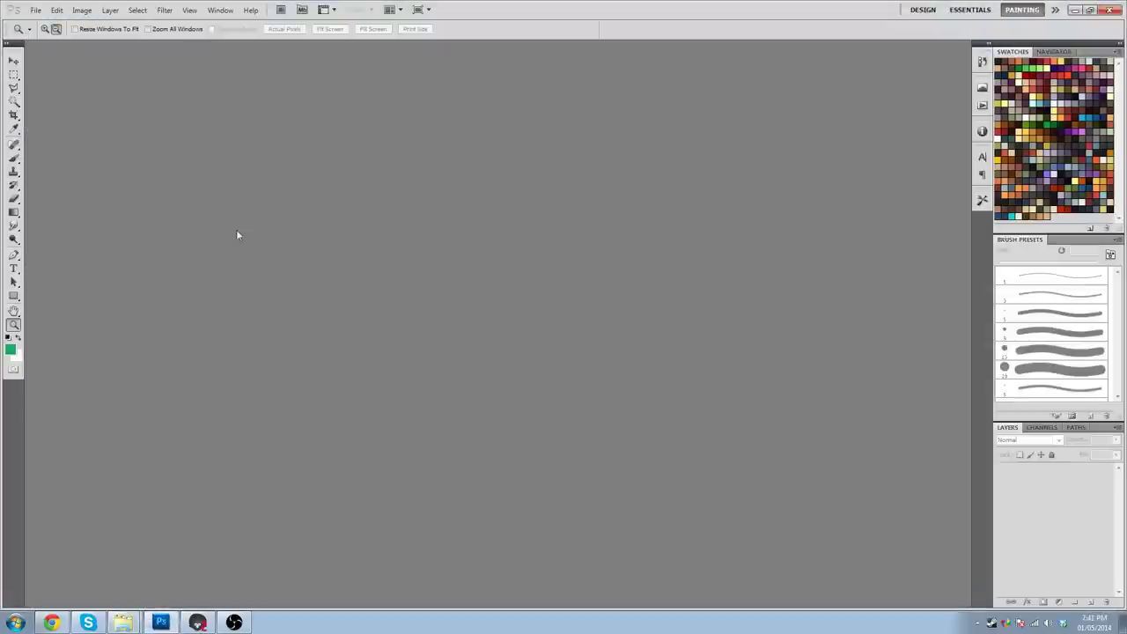
pyautogui.click(198, 623)
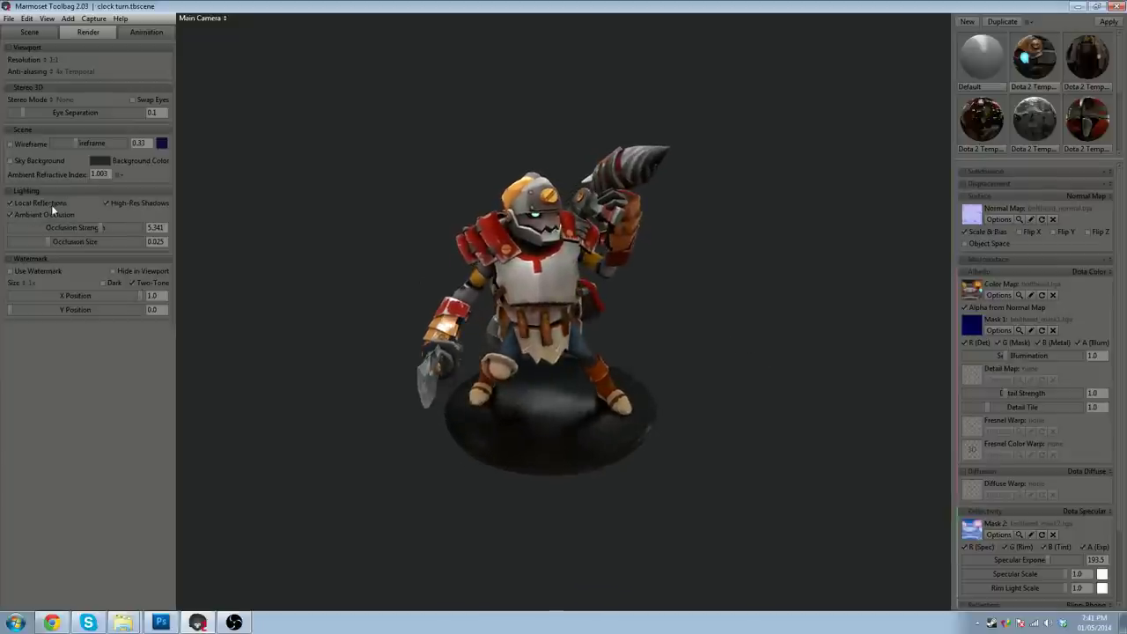
# - Orbit to a slightly low front view of the clockwork character and collapse Stereo 3D settings
pyautogui.moveTo(605, 336); pyautogui.dragTo(710, 357)
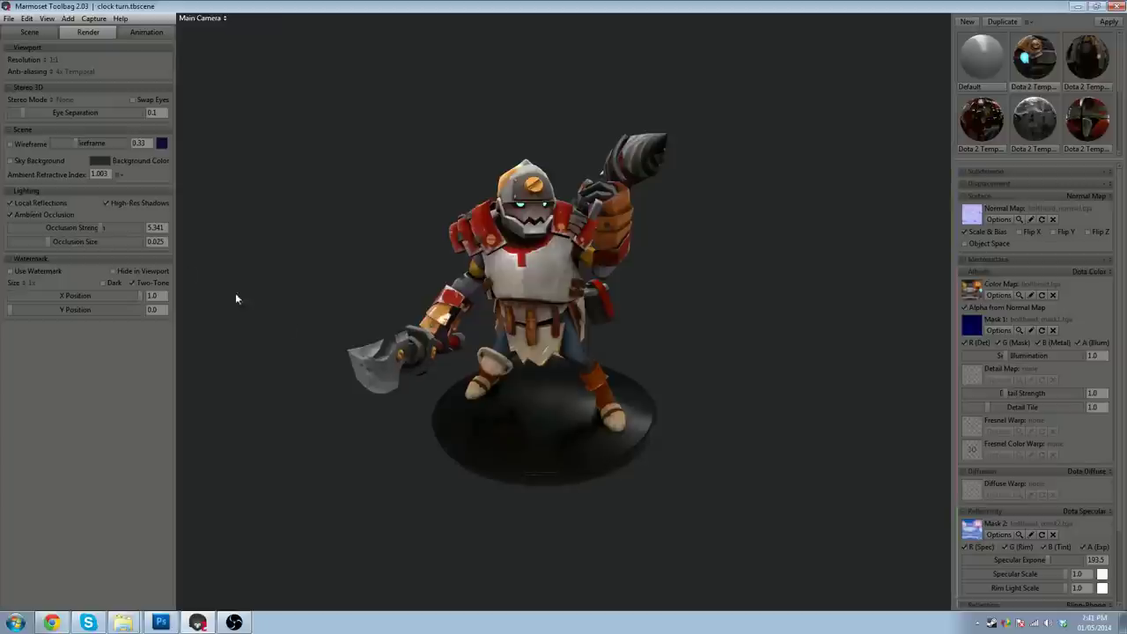
pyautogui.moveTo(235, 292); pyautogui.dragTo(366, 265)
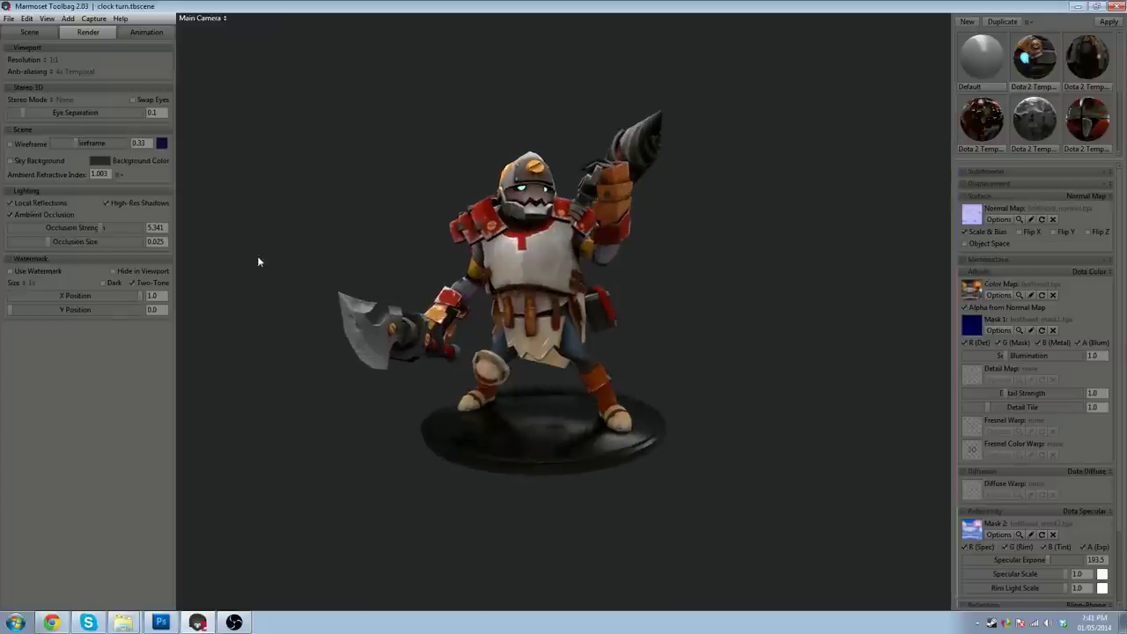
pyautogui.moveTo(258, 261); pyautogui.dragTo(517, 255)
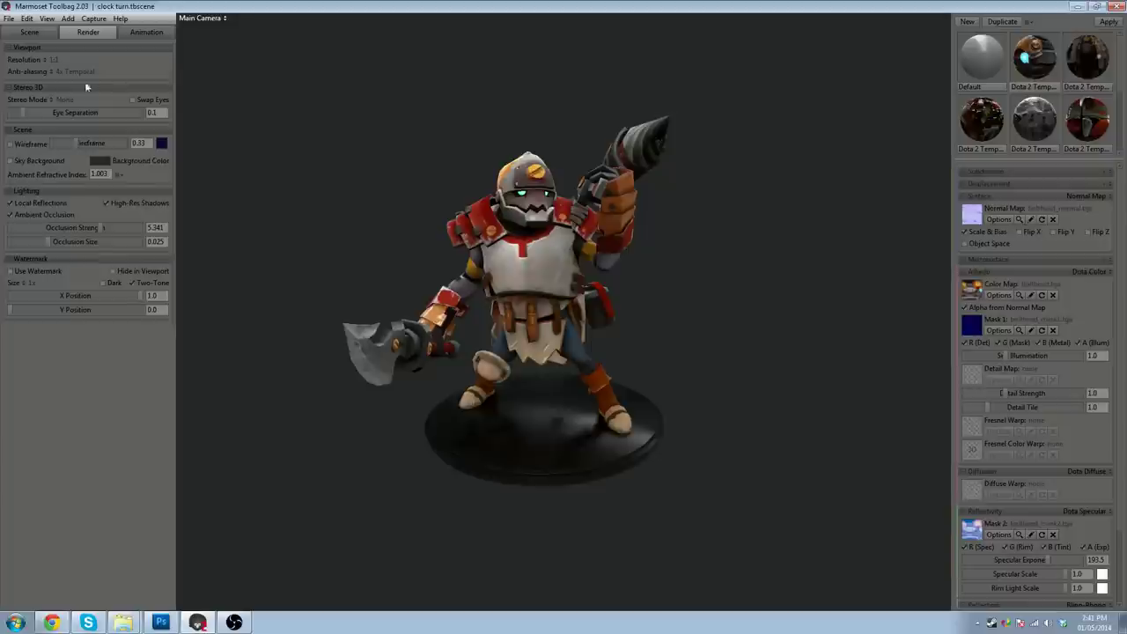
pyautogui.click(16, 87)
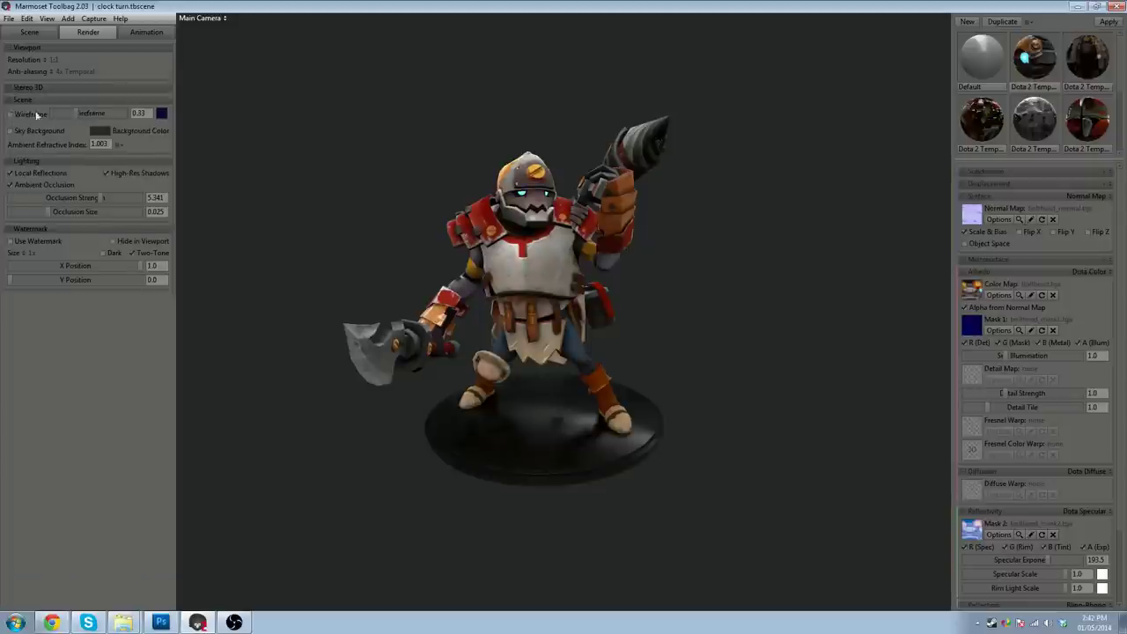
# - Keep the dark grey background instead of the sky image, re-enable Local Reflections, and orbit about 90 degrees
pyautogui.click(10, 130)
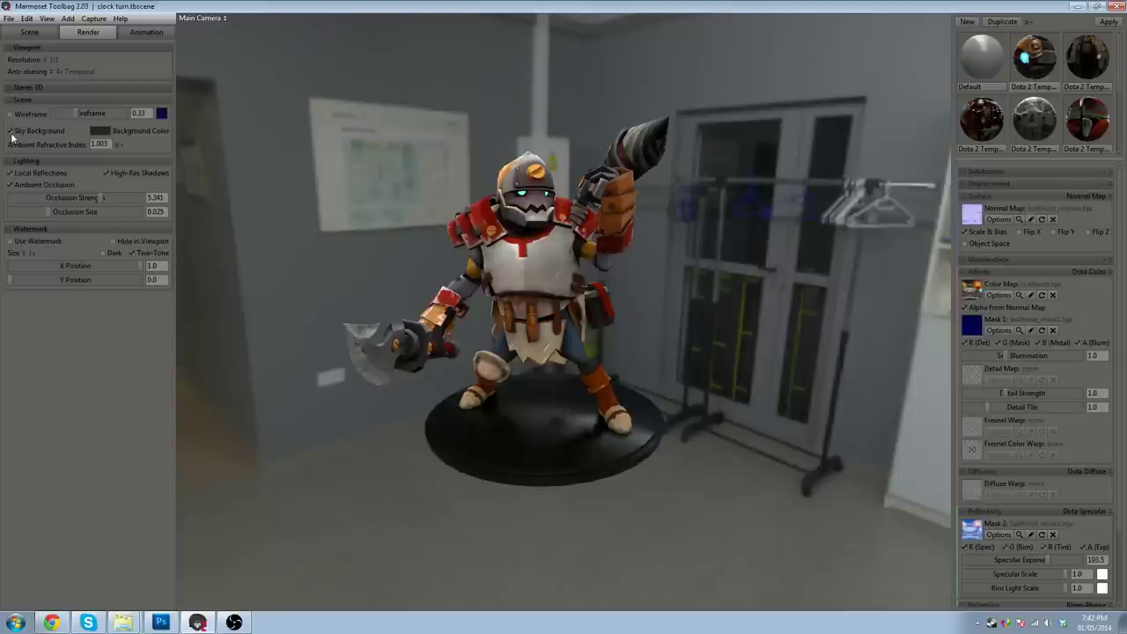
pyautogui.click(10, 132)
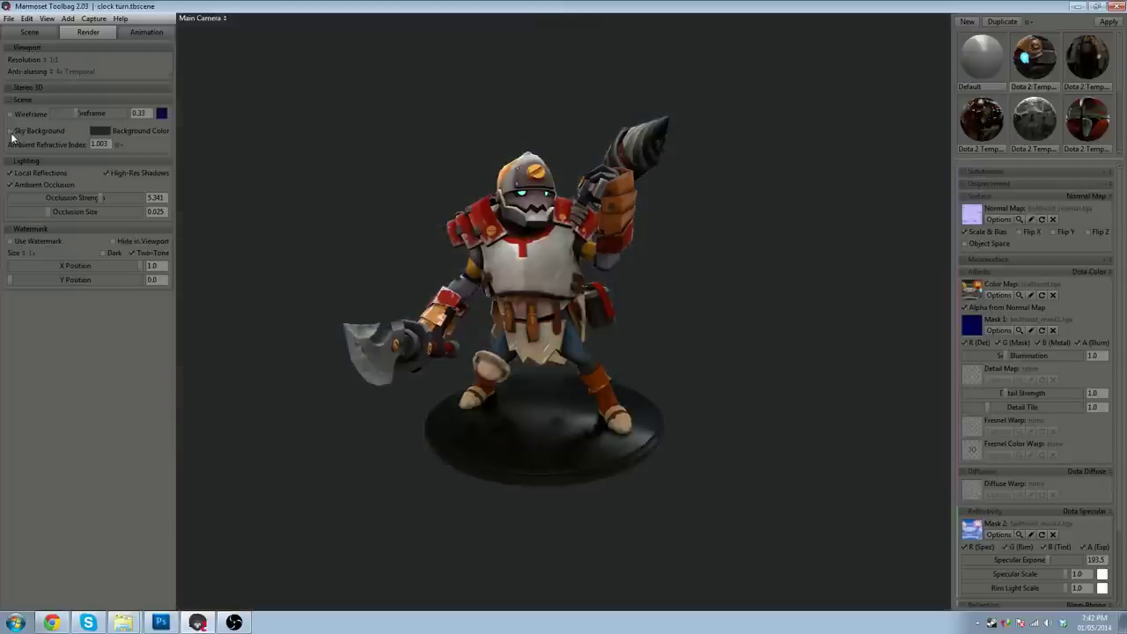
pyautogui.click(98, 130)
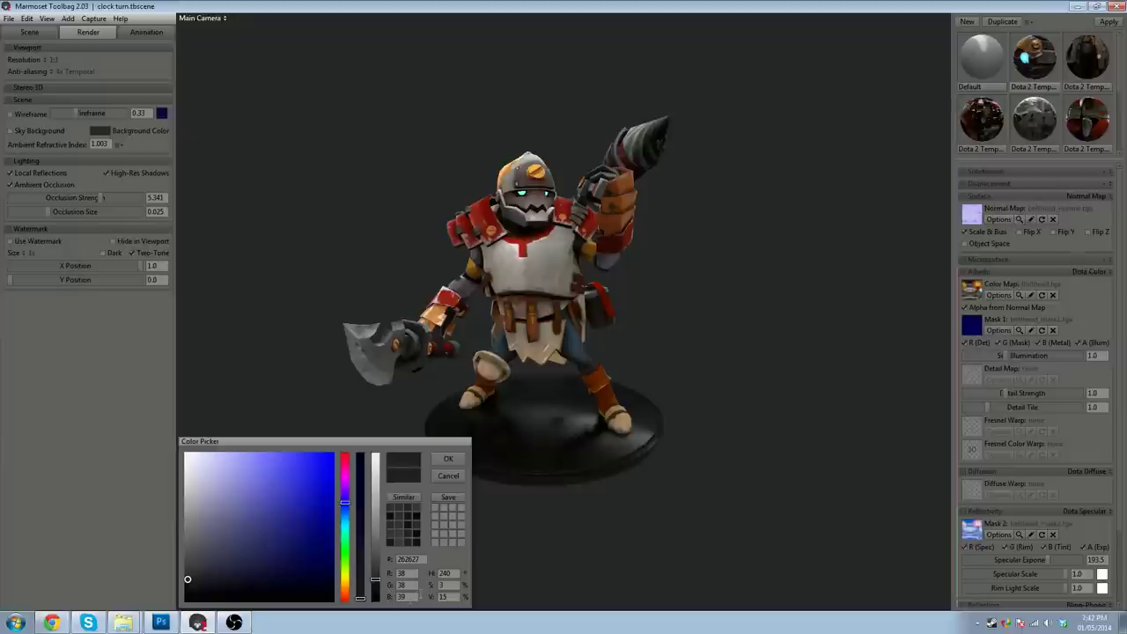
pyautogui.click(448, 458)
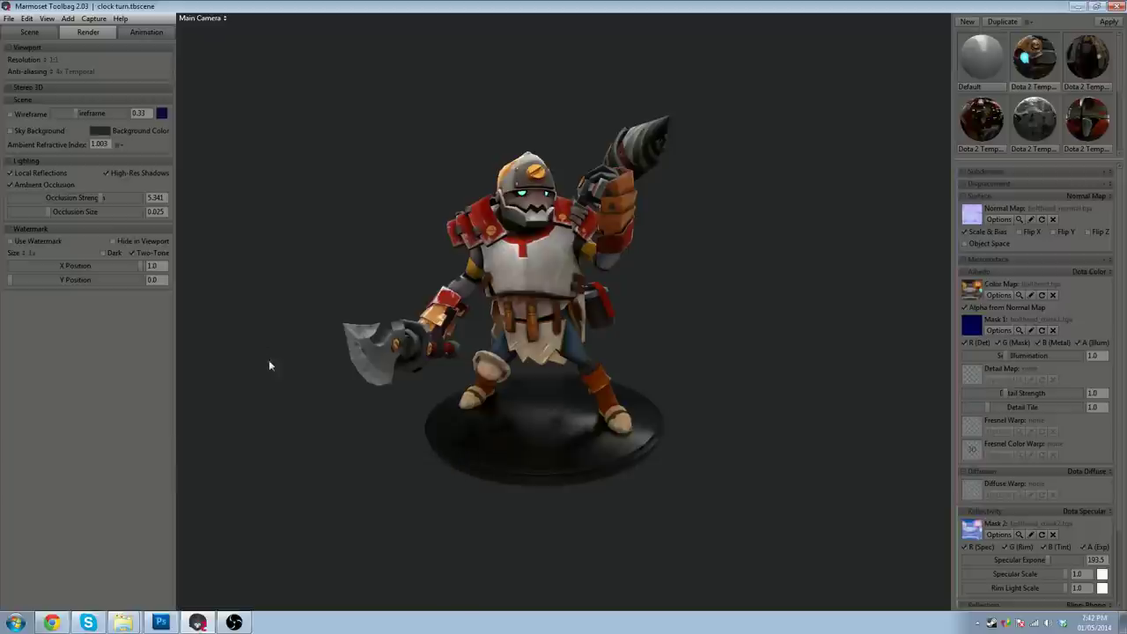
pyautogui.click(8, 175)
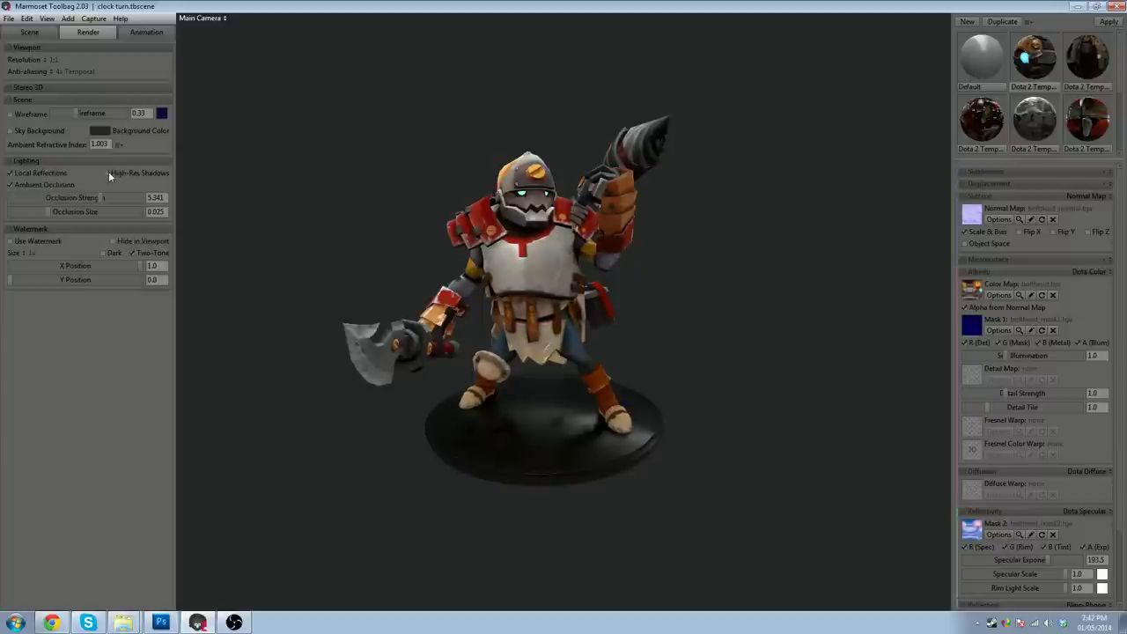
pyautogui.moveTo(295, 183); pyautogui.dragTo(420, 185)
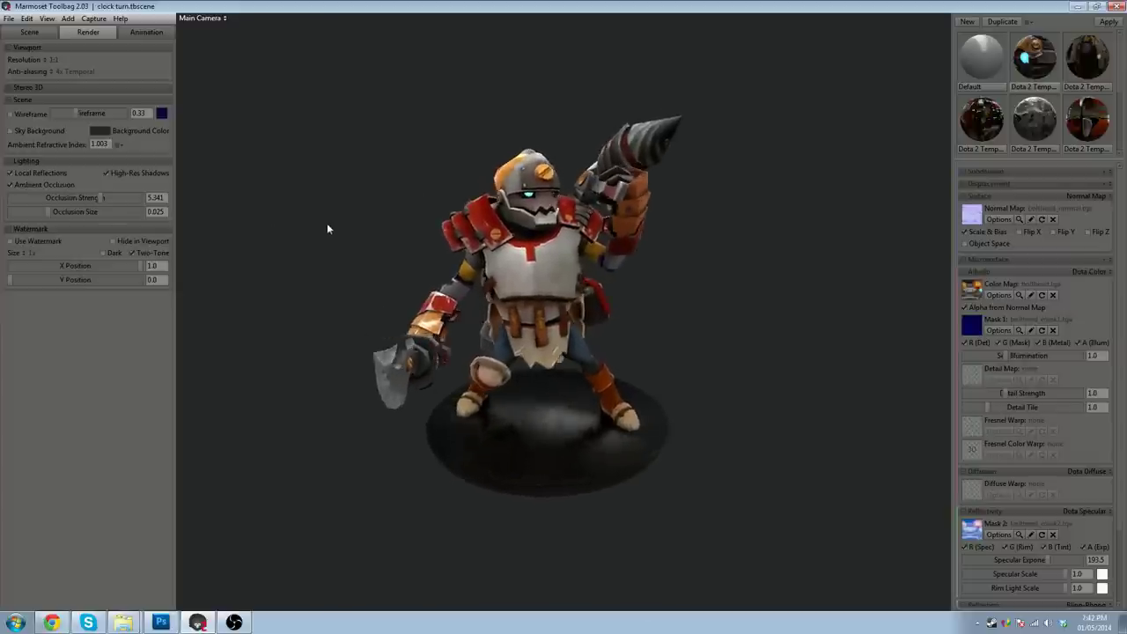
pyautogui.click(35, 33)
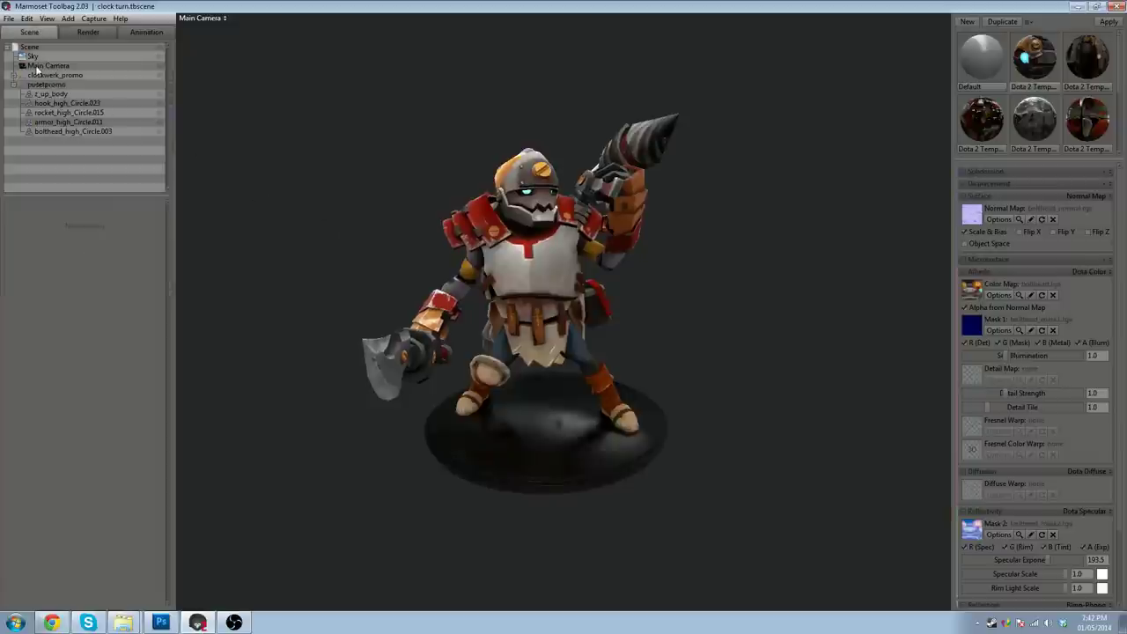
# - Keep the Sky on the Indoor Fluorescents preset and swing the character to a three-quarter front angle
pyautogui.click(36, 56)
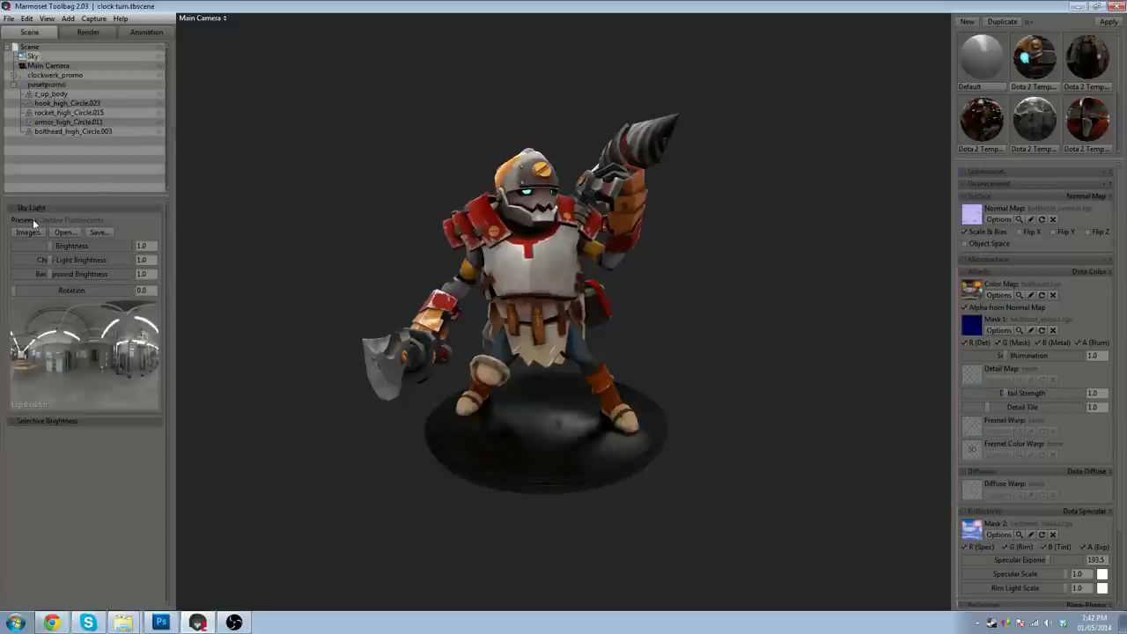
pyautogui.click(34, 223)
pyautogui.click(137, 289)
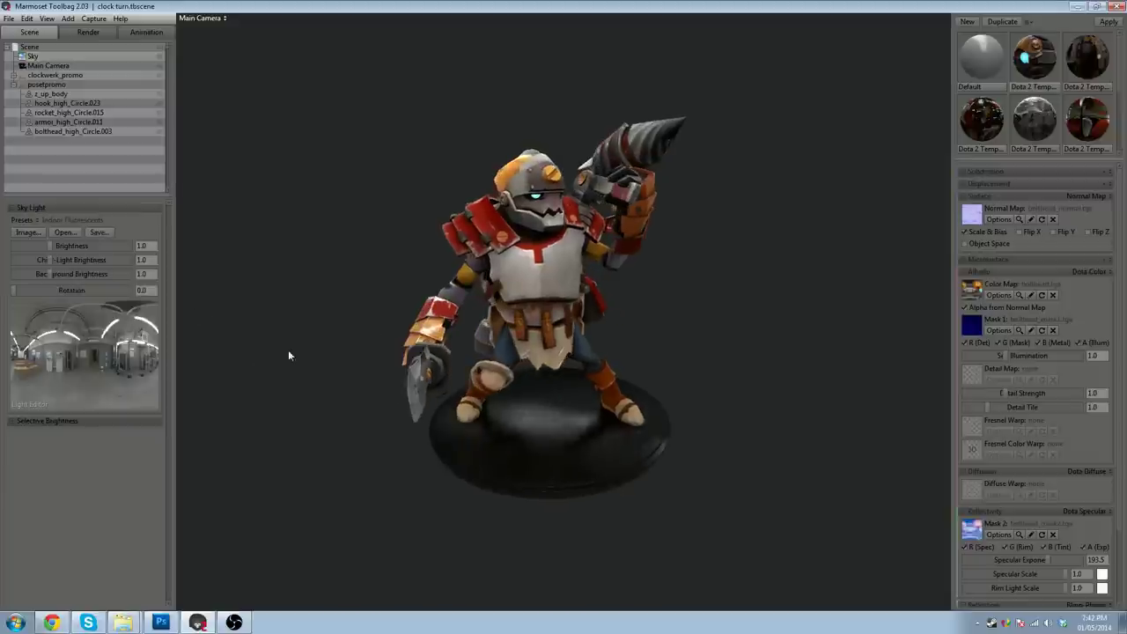
pyautogui.click(371, 286)
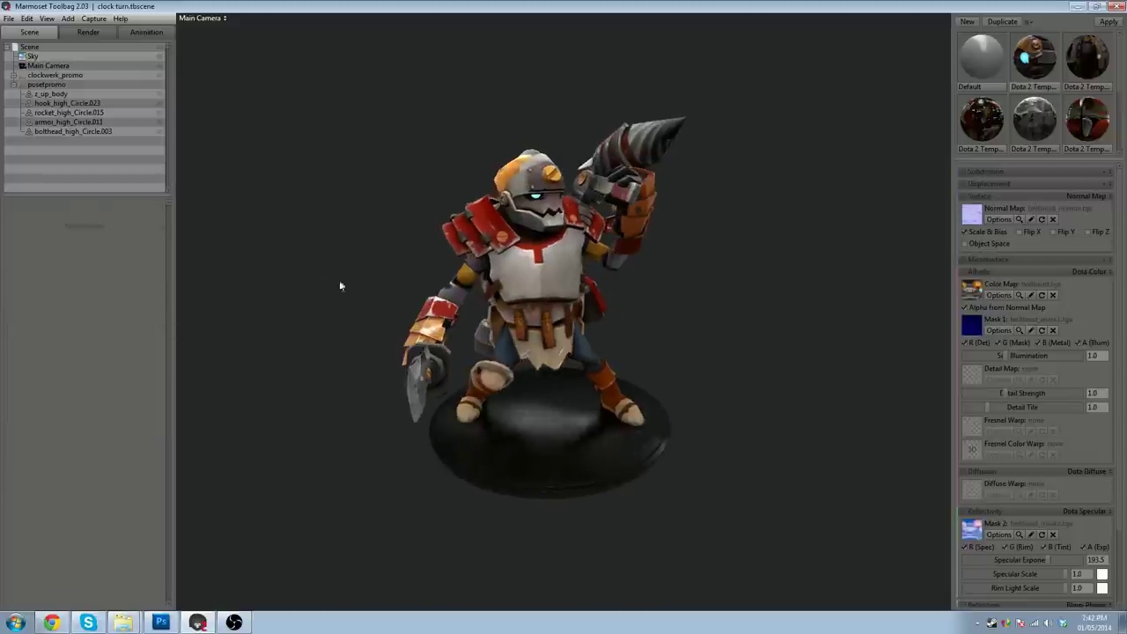
pyautogui.moveTo(339, 286); pyautogui.dragTo(537, 281)
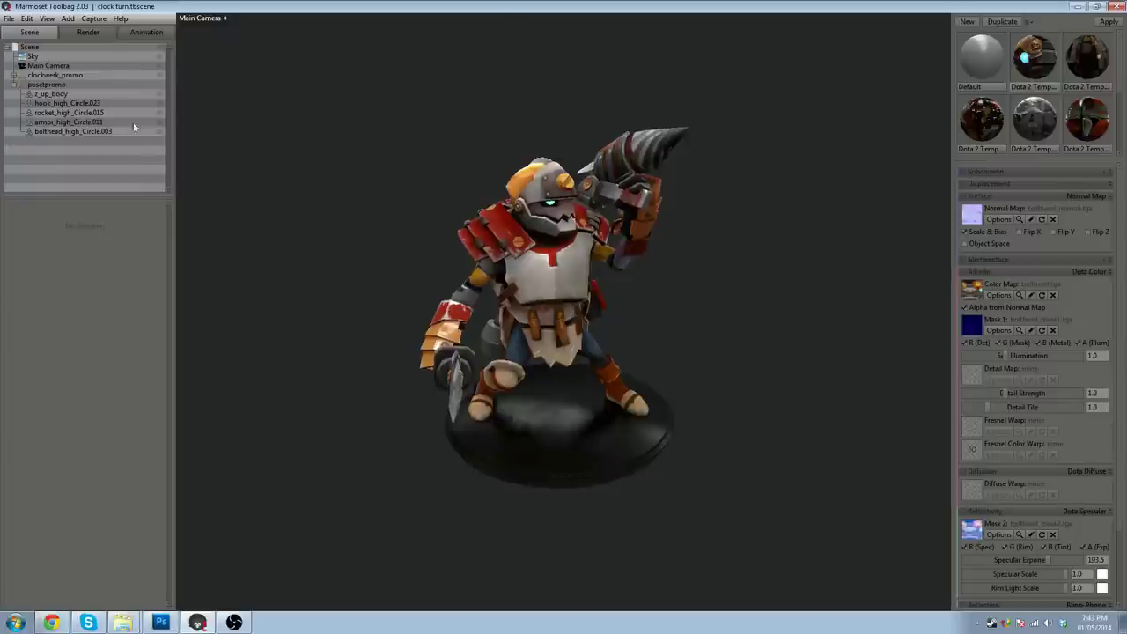
pyautogui.click(93, 19)
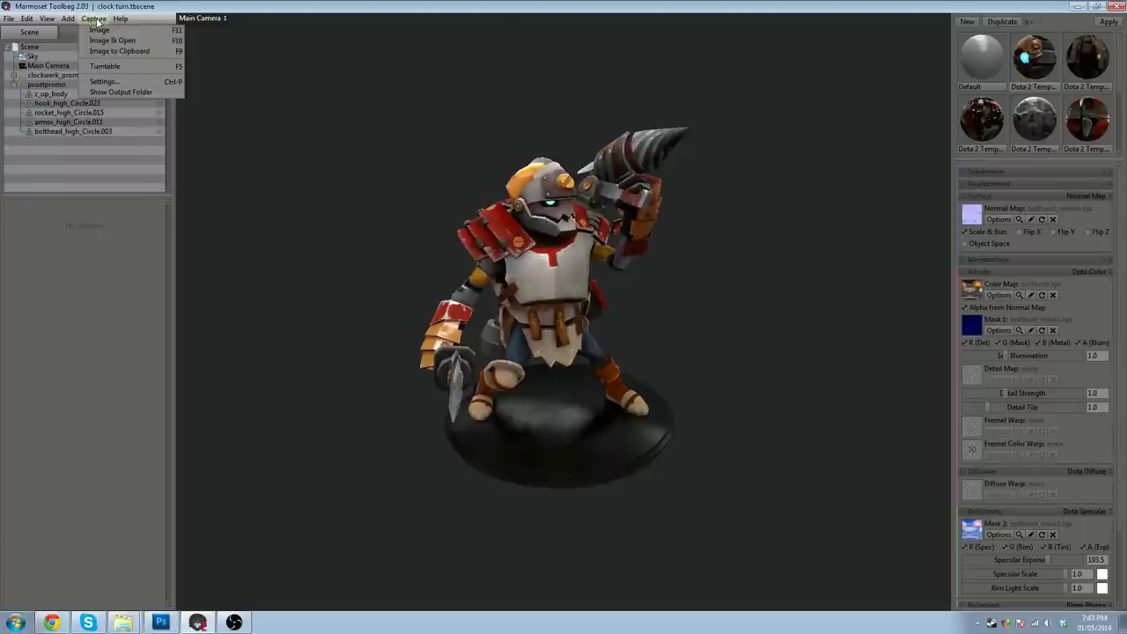
# - Open the turntable capture settings, compare with the example GIF, and keep PNG output
pyautogui.click(104, 81)
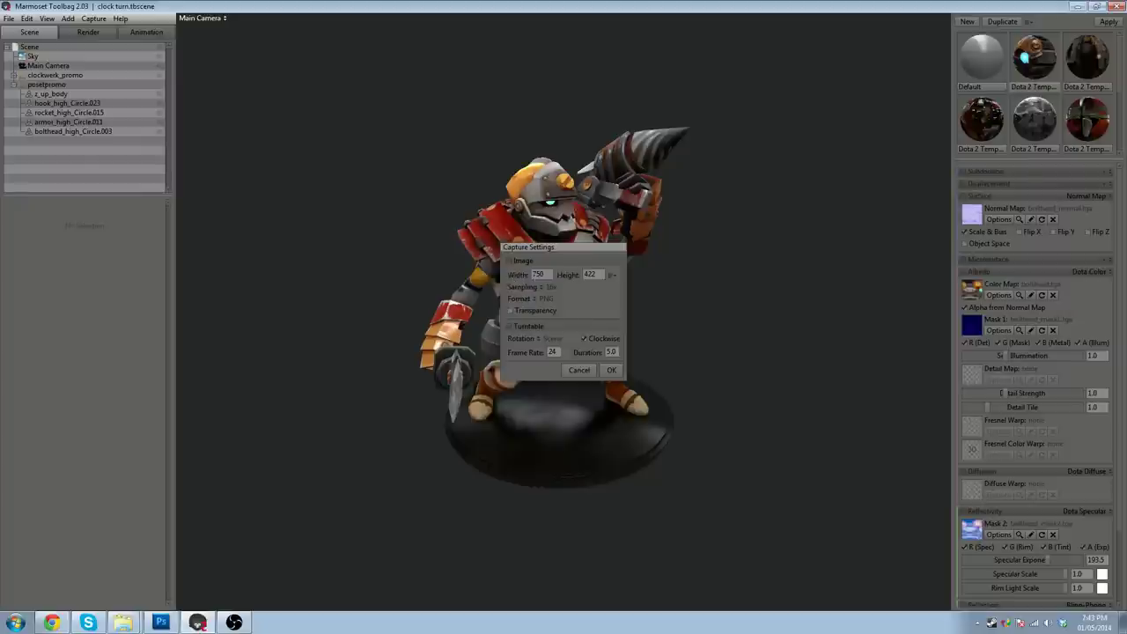
pyautogui.click(50, 625)
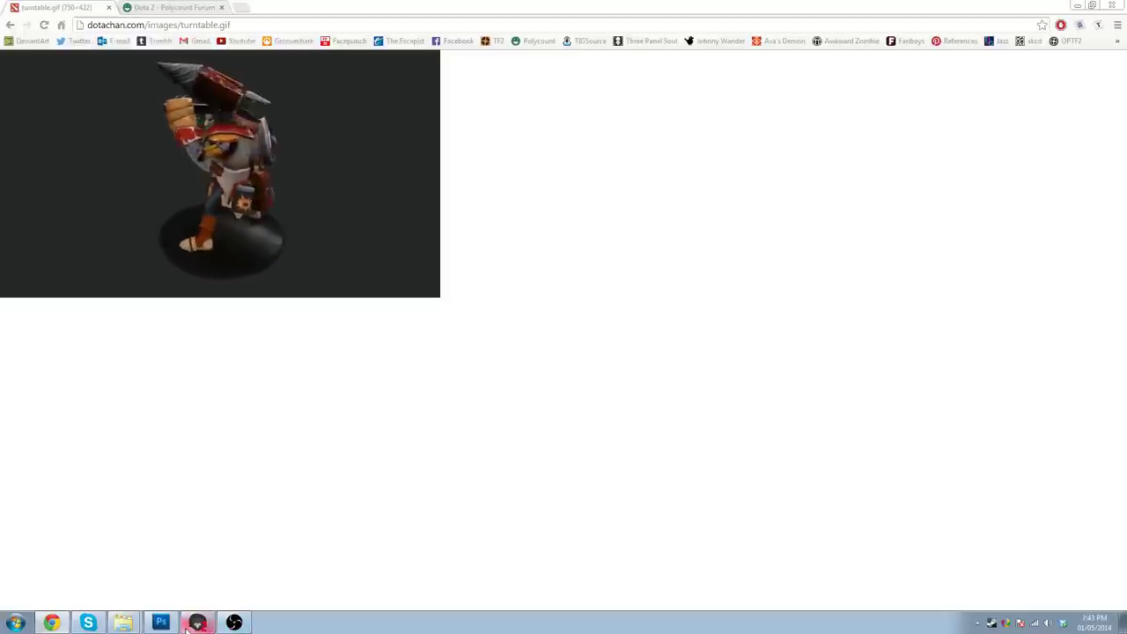
pyautogui.click(189, 624)
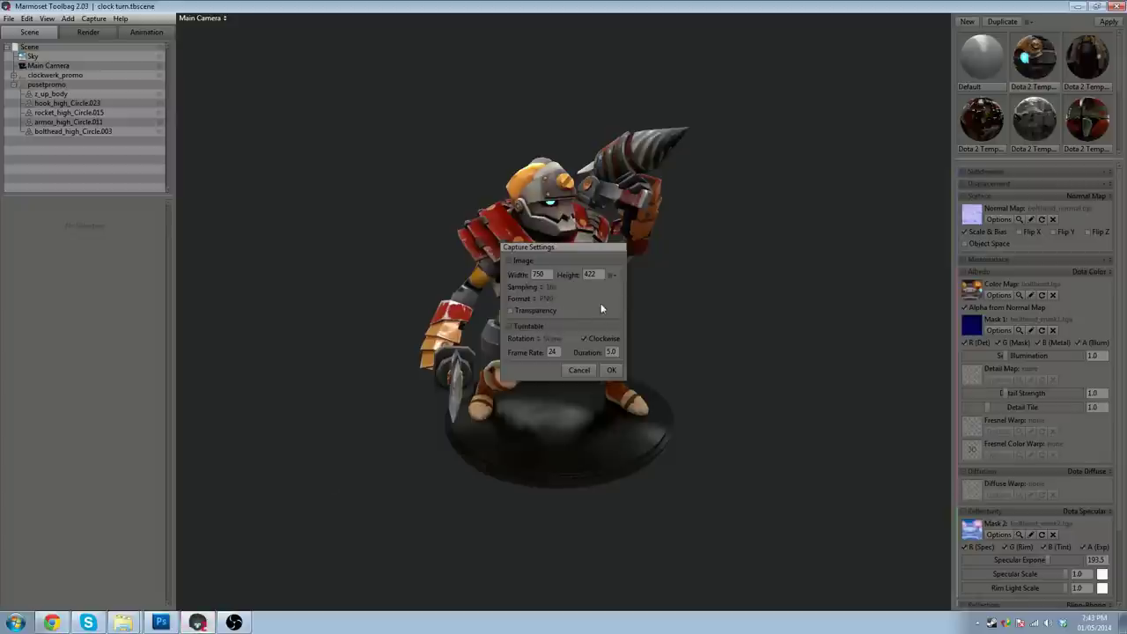
pyautogui.click(544, 298)
pyautogui.click(548, 300)
pyautogui.moveTo(564, 248); pyautogui.dragTo(794, 216)
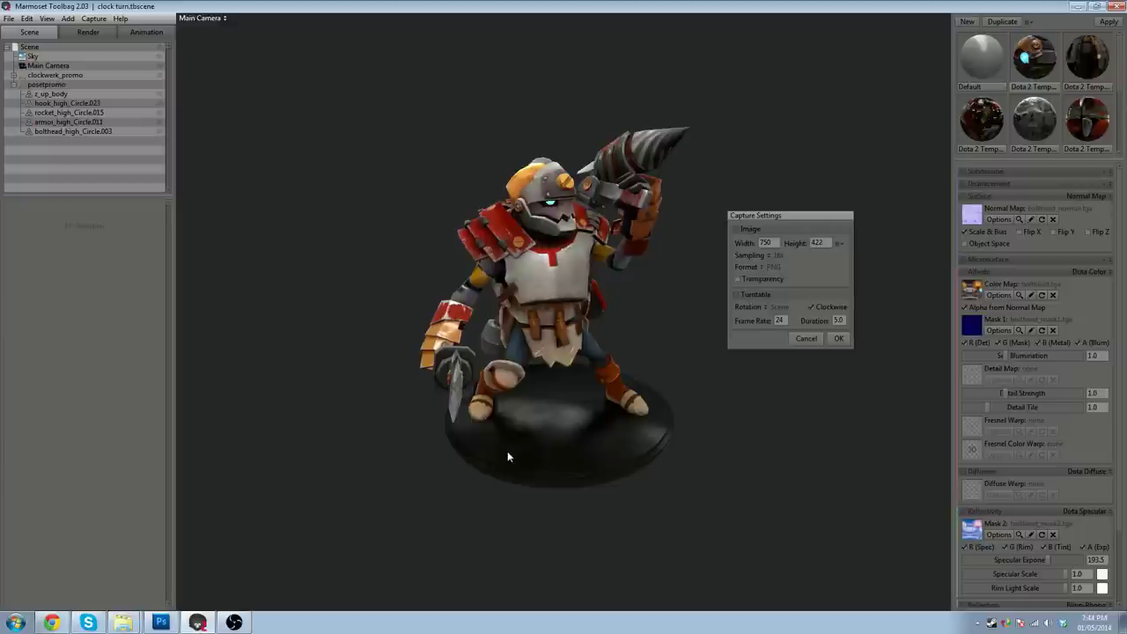
pyautogui.moveTo(793, 216); pyautogui.dragTo(821, 191)
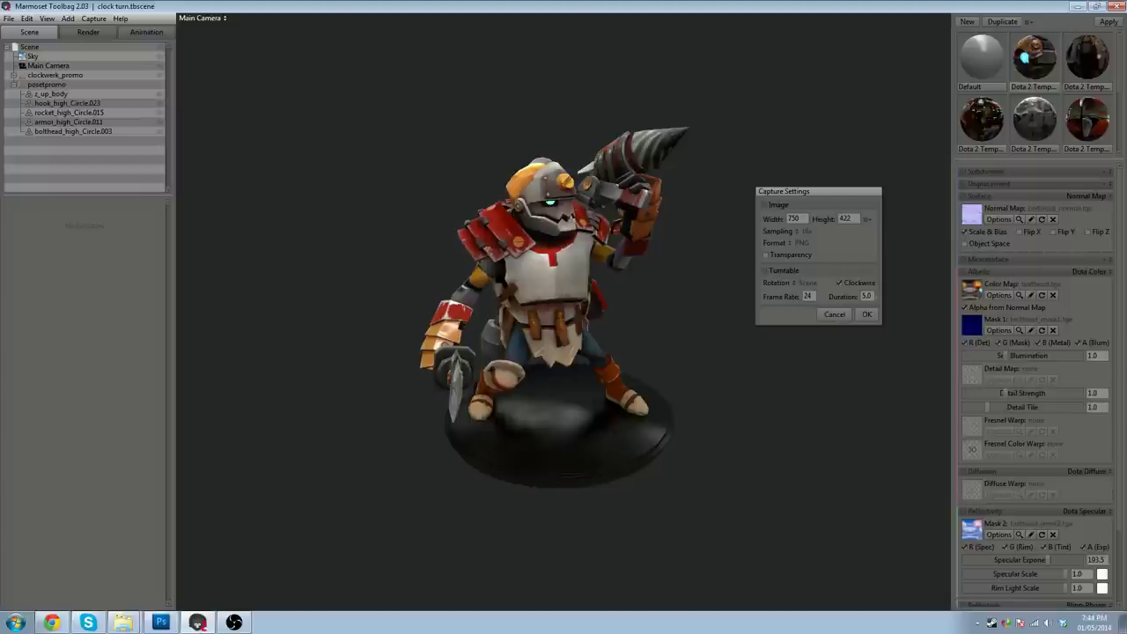
# - Keep clockwise rotation and confirm the 750×422, 24 fps, 5.0 duration turntable capture
pyautogui.click(842, 282)
pyautogui.click(847, 283)
pyautogui.click(870, 317)
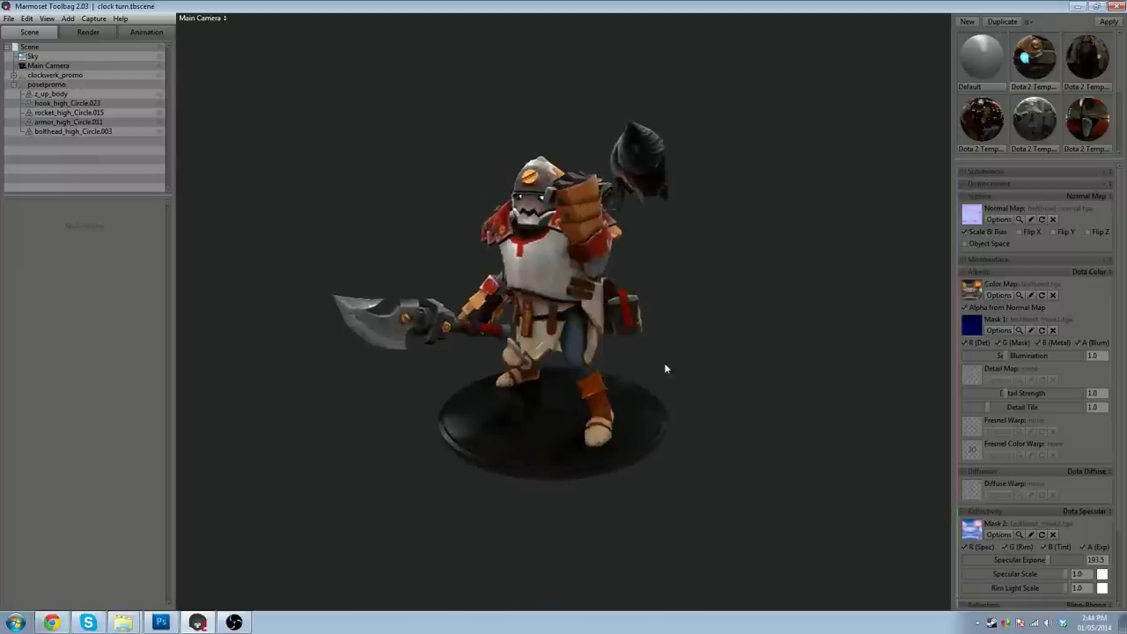
pyautogui.moveTo(121, 627)
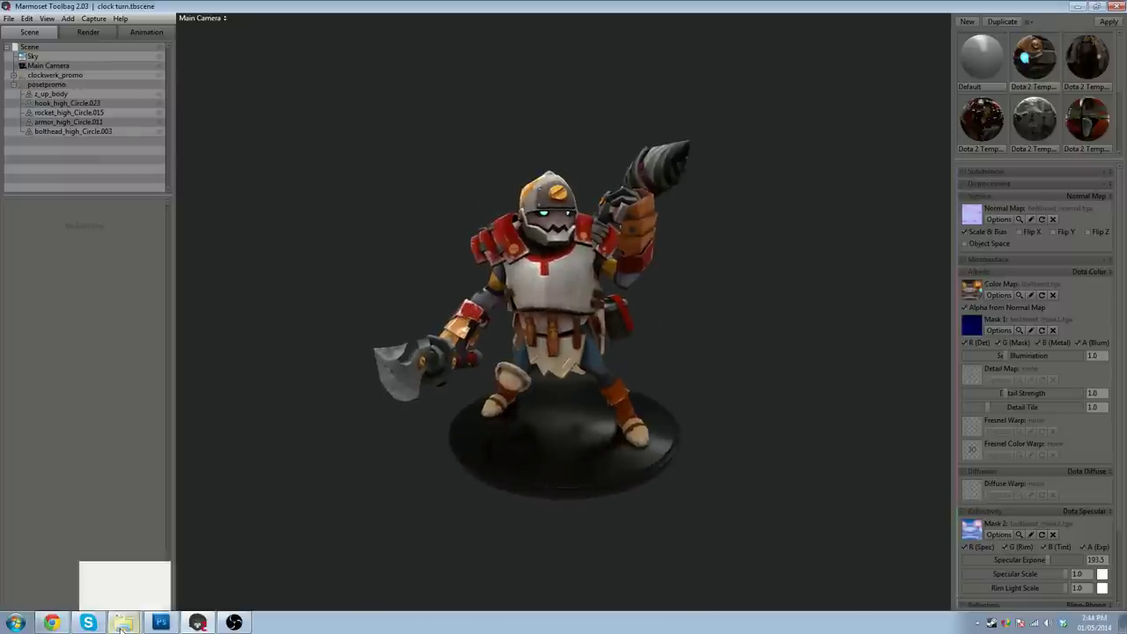
pyautogui.click(97, 19)
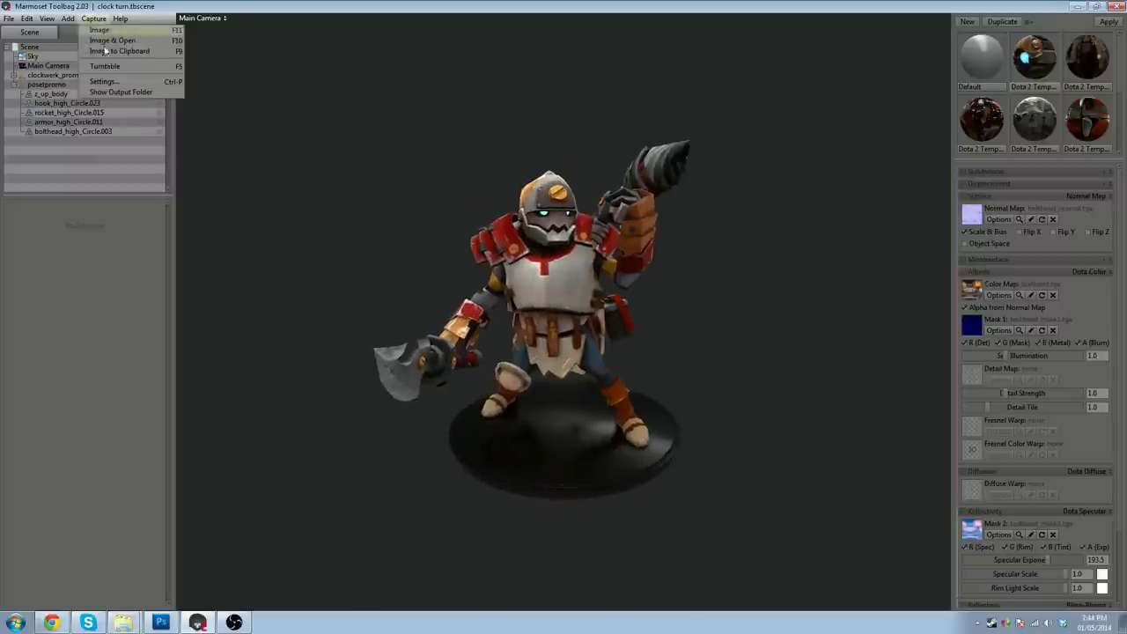
pyautogui.click(266, 438)
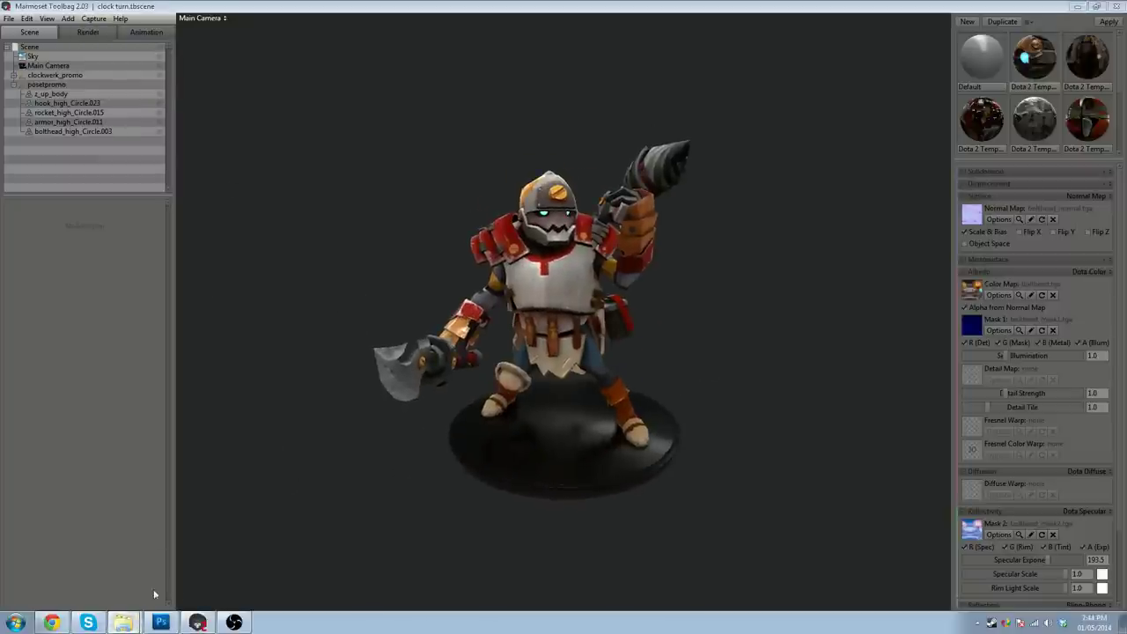
pyautogui.click(123, 622)
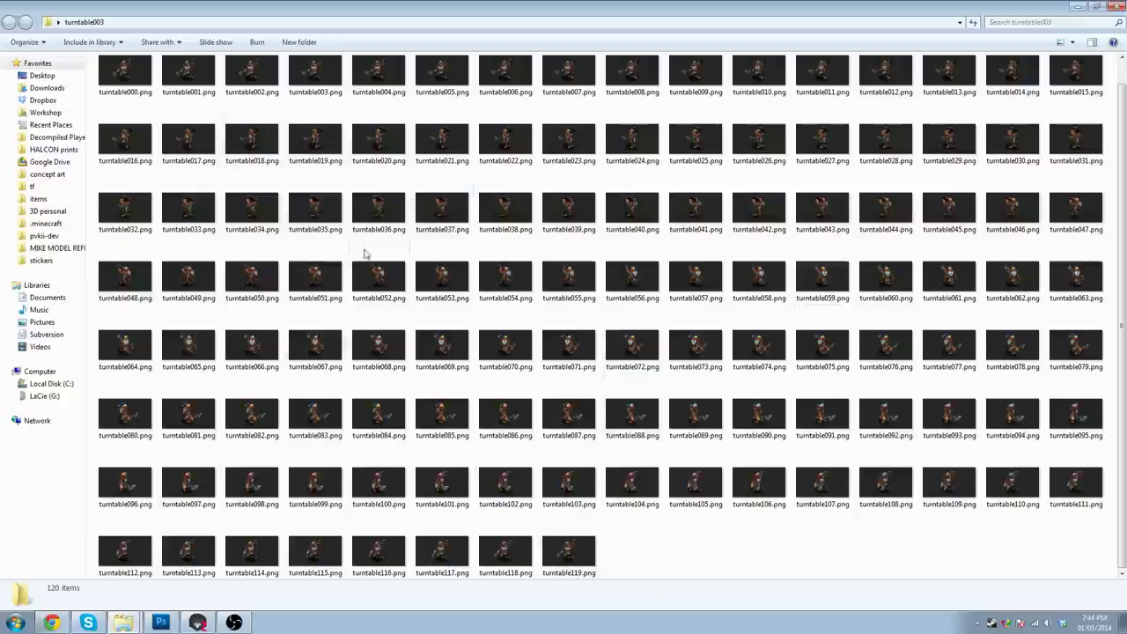
# - Scroll through the 120 rendered PNG frames in the turntable003 folder
pyautogui.scroll(2, 604, 234)
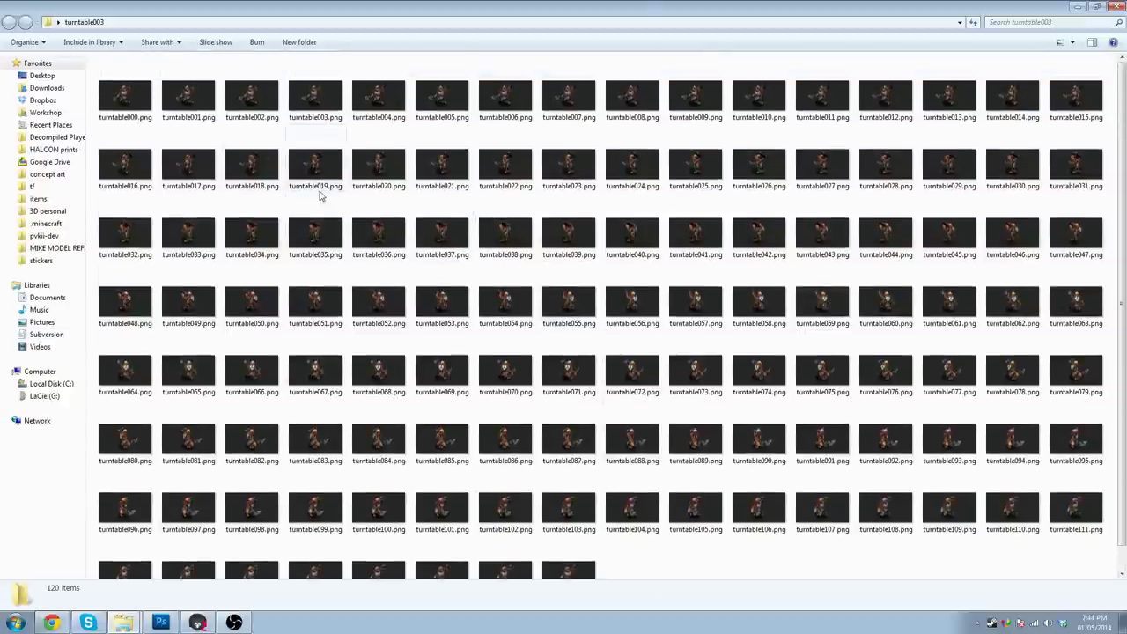
pyautogui.scroll(-1, 187, 133)
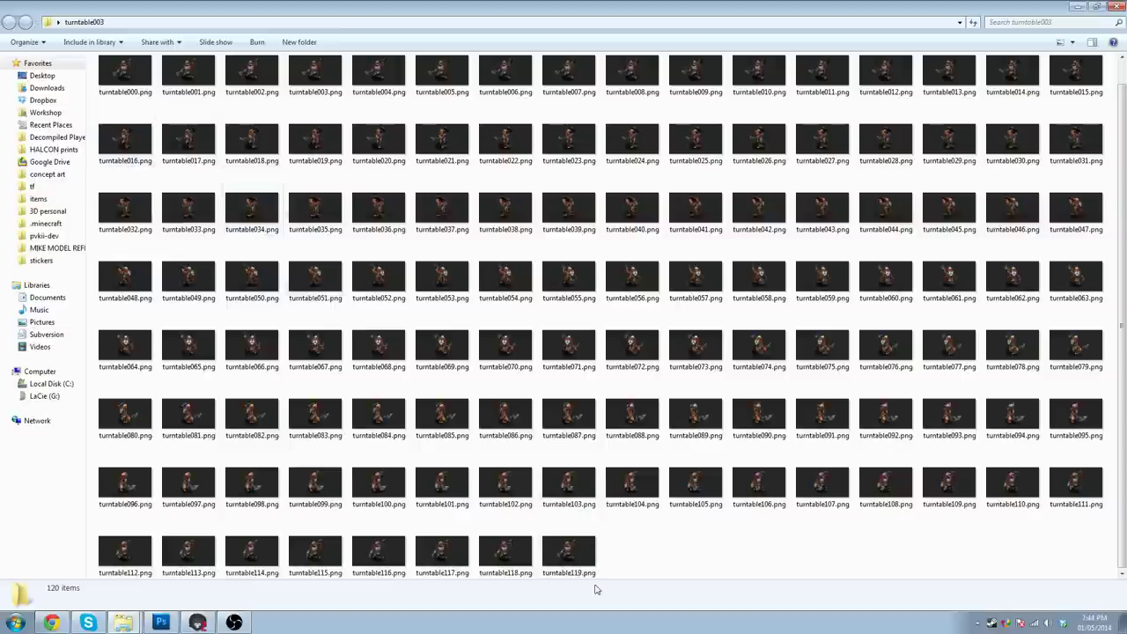
# - Launch VirtualDub.exe from the vdub folder, allow it past the security warning, and move its window lower
pyautogui.scroll(1, 652, 521)
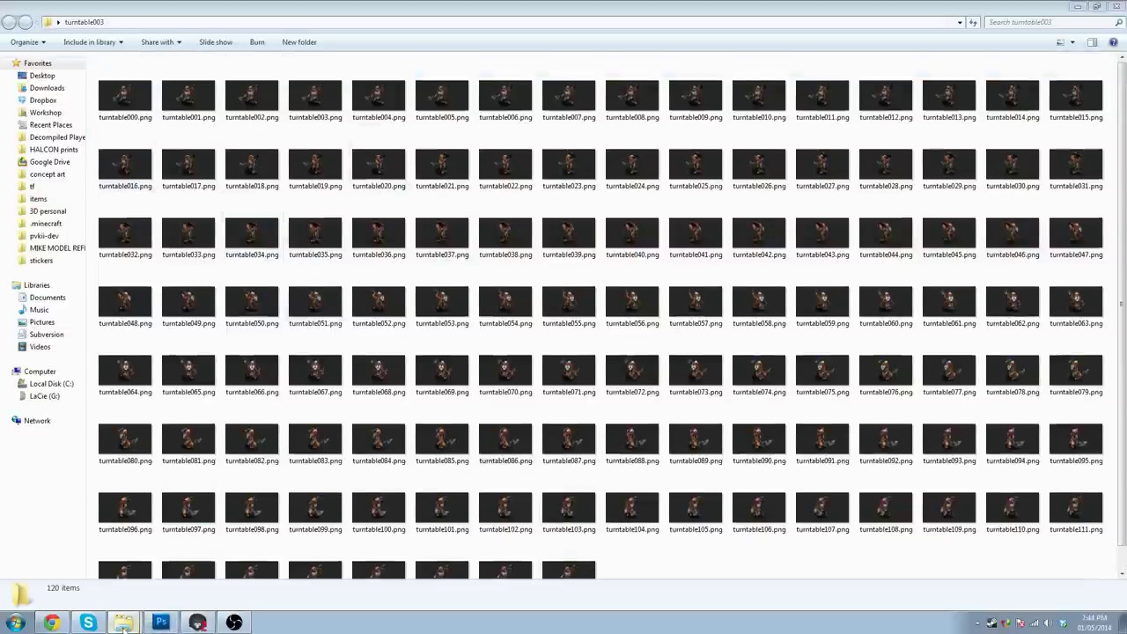
pyautogui.hotkey('alt', 'Tab')
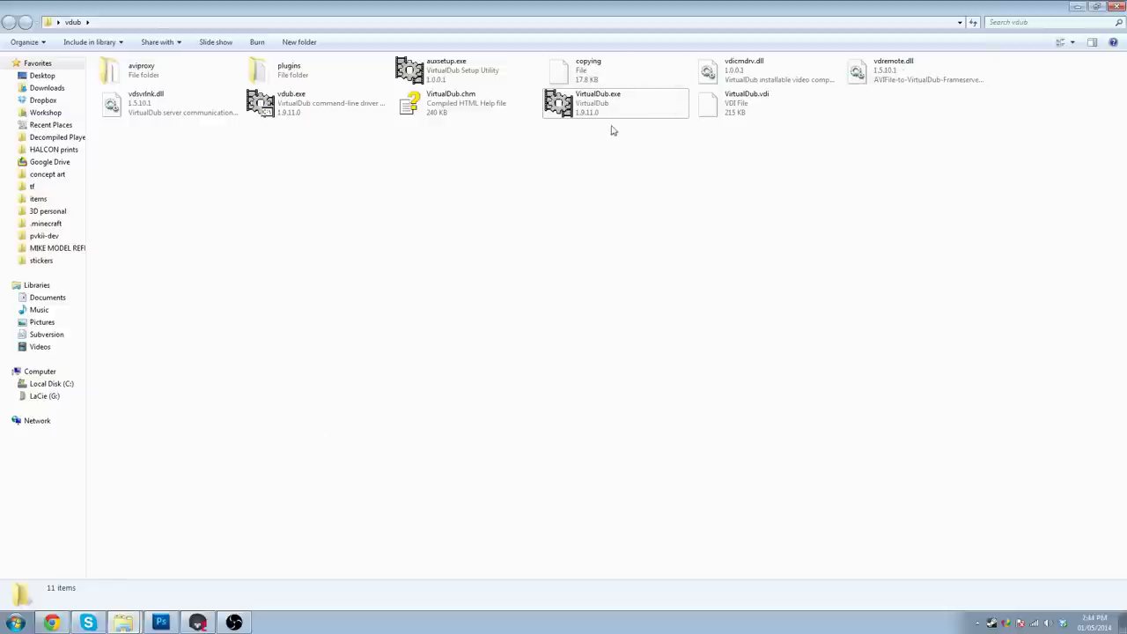
pyautogui.doubleClick(567, 121)
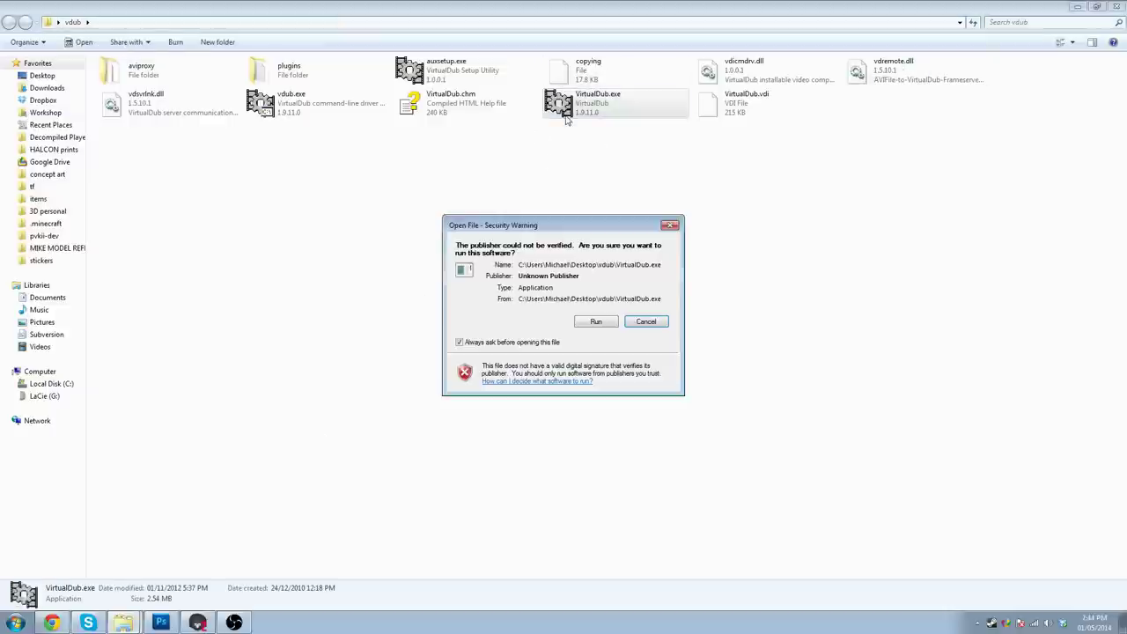
pyautogui.click(595, 322)
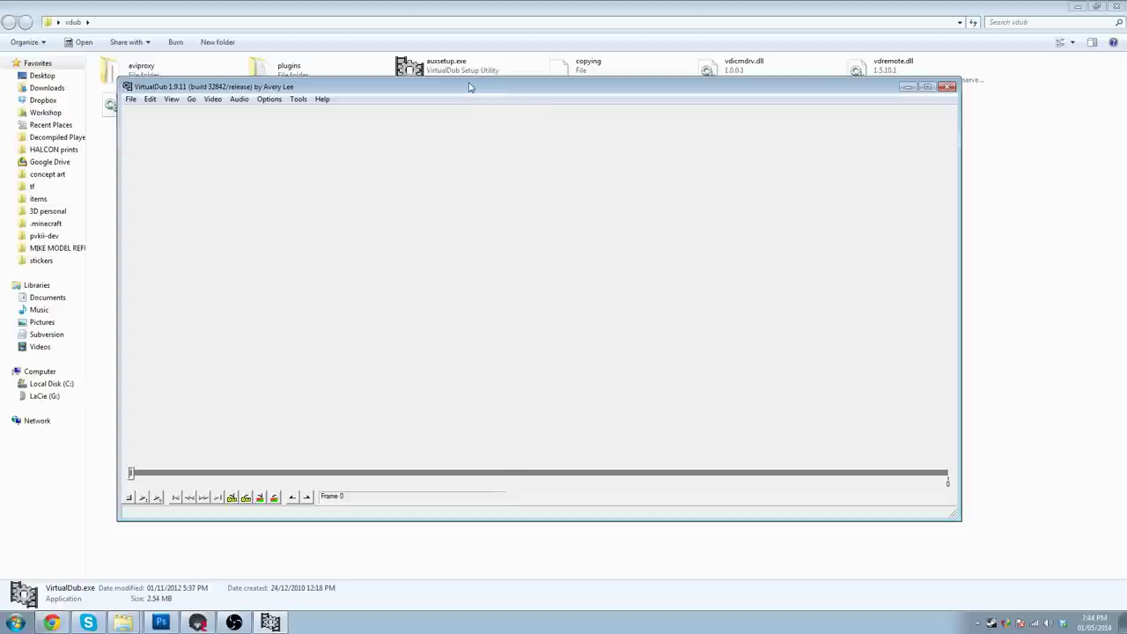
pyautogui.moveTo(421, 86); pyautogui.dragTo(354, 105)
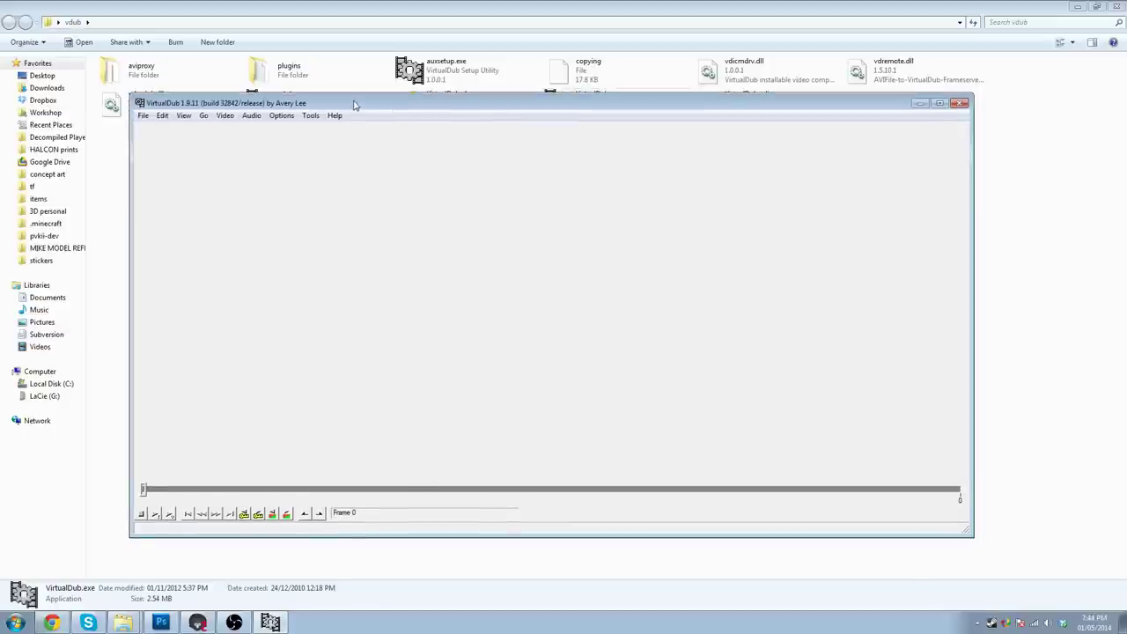
# - Open turntable000.png from turntable003 as a 120-frame image sequence
pyautogui.click(143, 116)
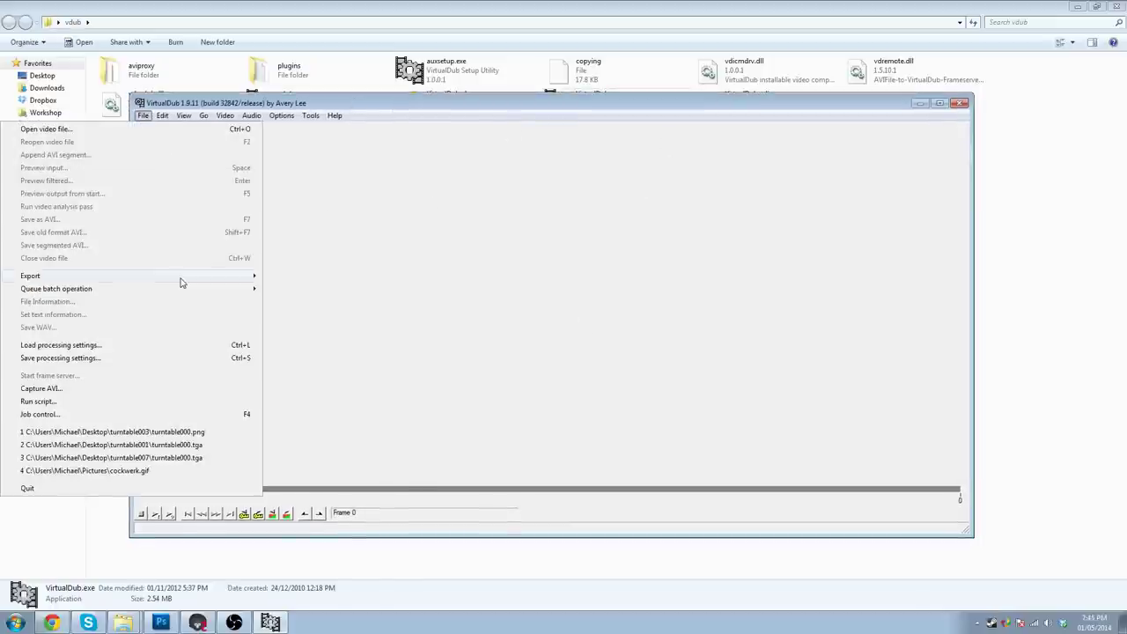
pyautogui.moveTo(181, 282)
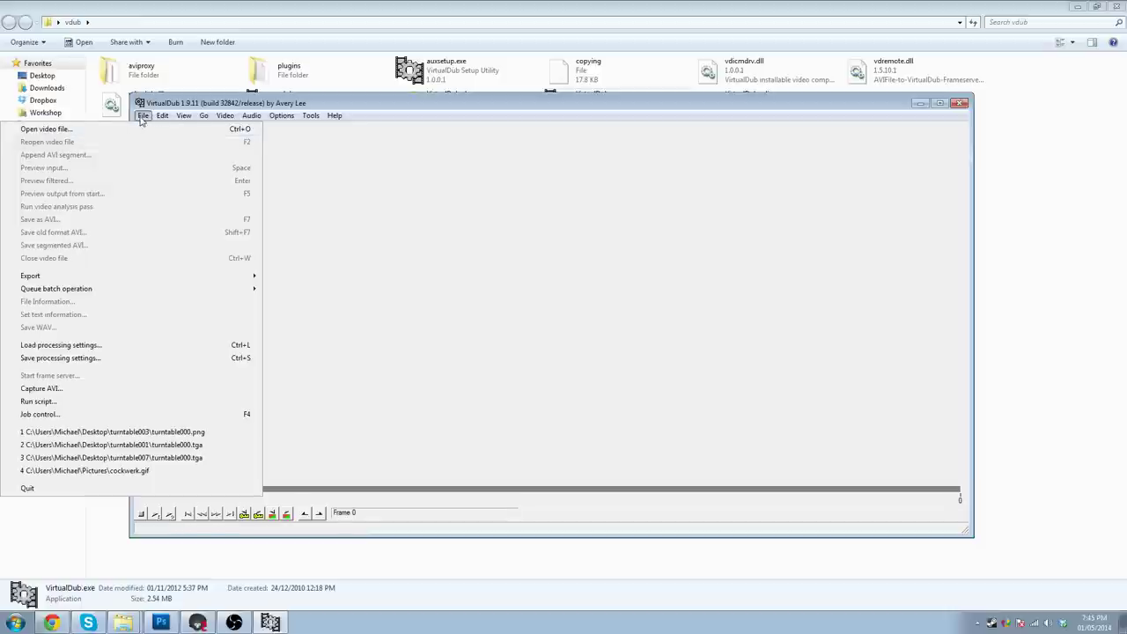
pyautogui.click(143, 115)
pyautogui.click(143, 115)
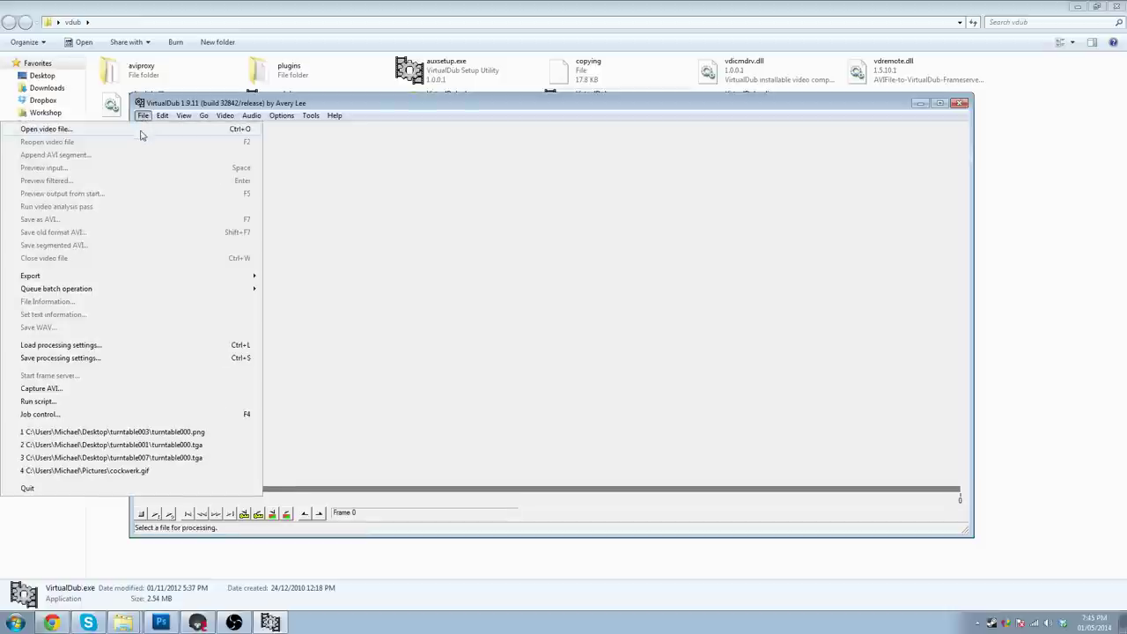
pyautogui.click(95, 130)
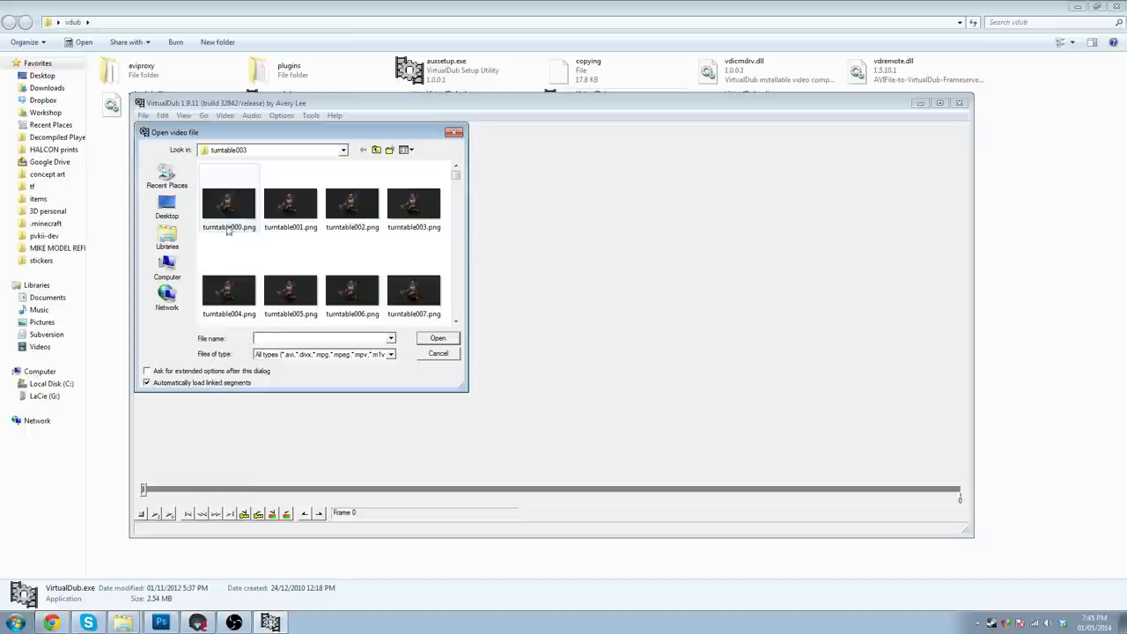
pyautogui.click(236, 203)
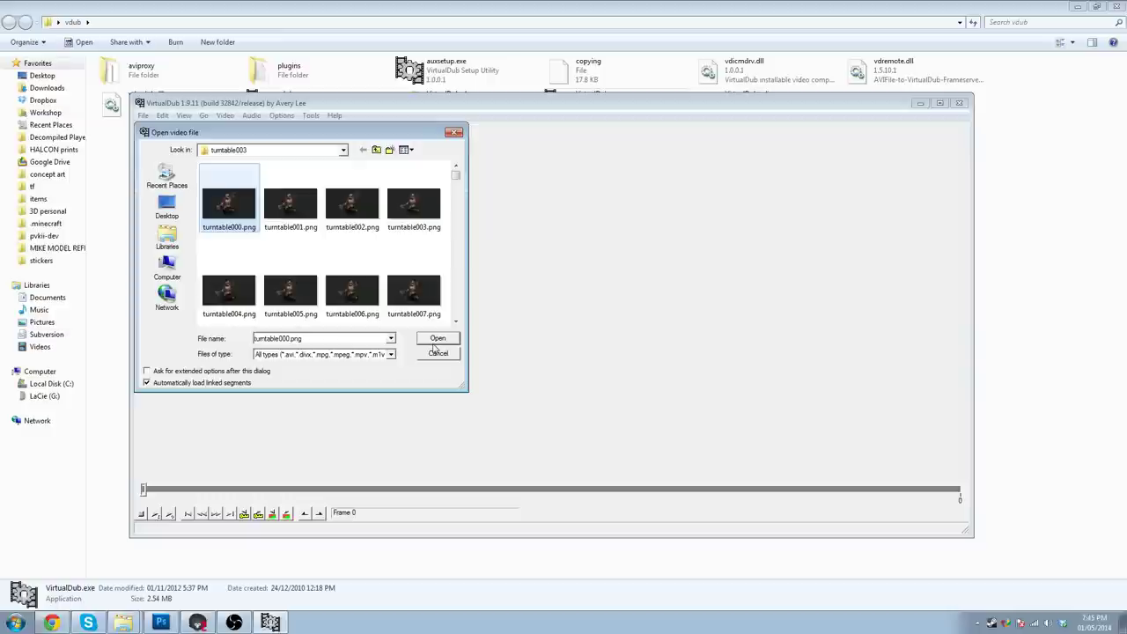
pyautogui.click(438, 340)
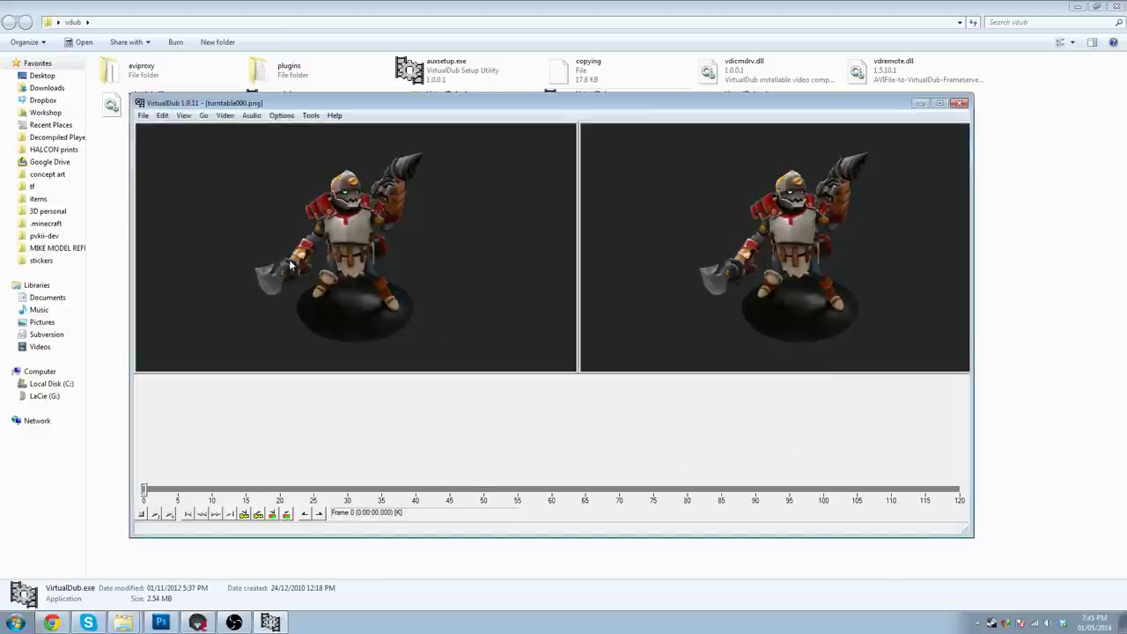
pyautogui.click(156, 515)
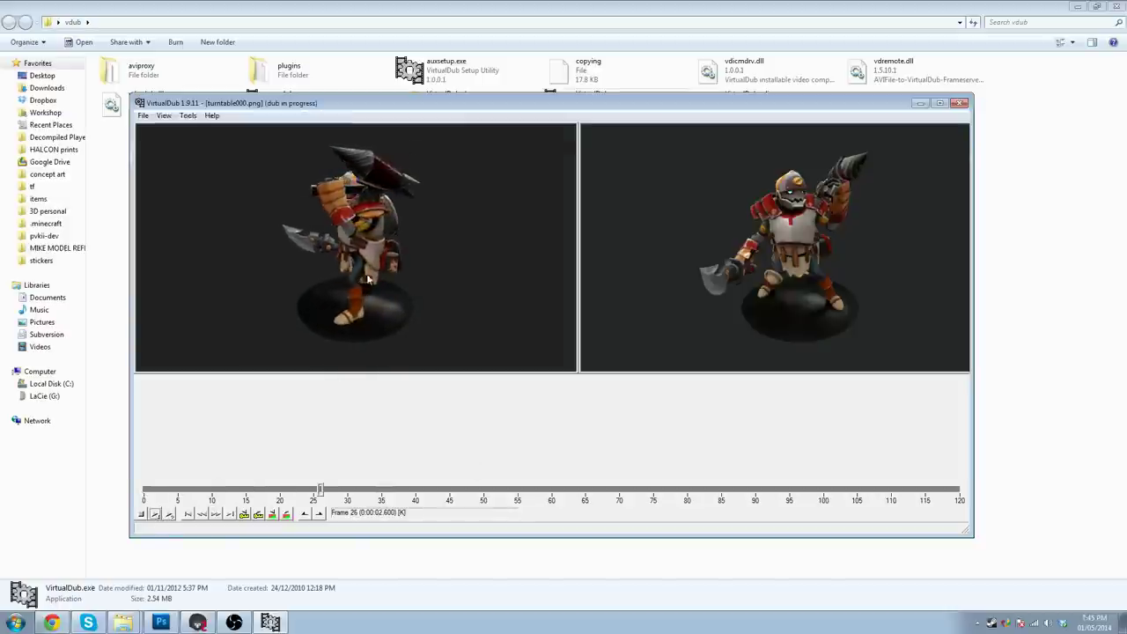
pyautogui.click(142, 514)
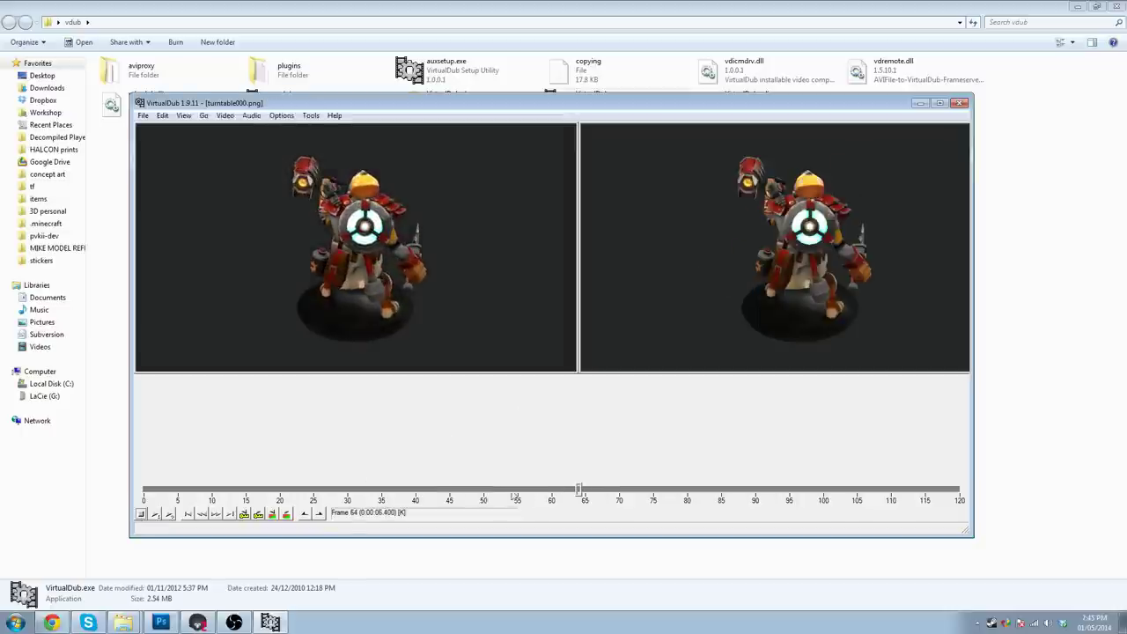
pyautogui.moveTo(582, 490); pyautogui.dragTo(129, 502)
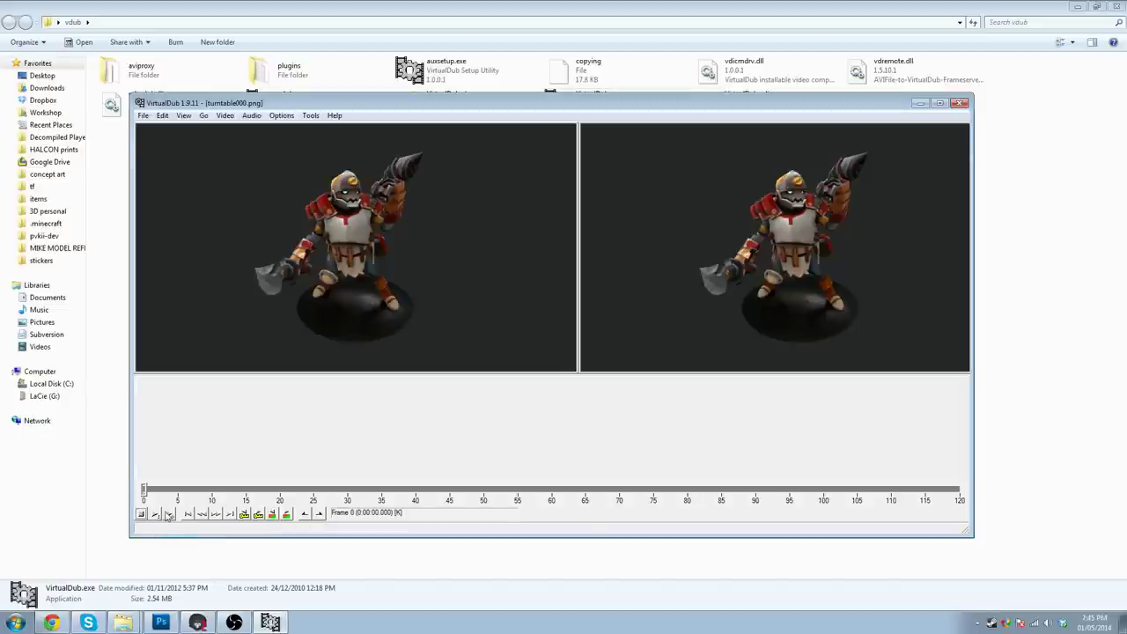
pyautogui.click(169, 515)
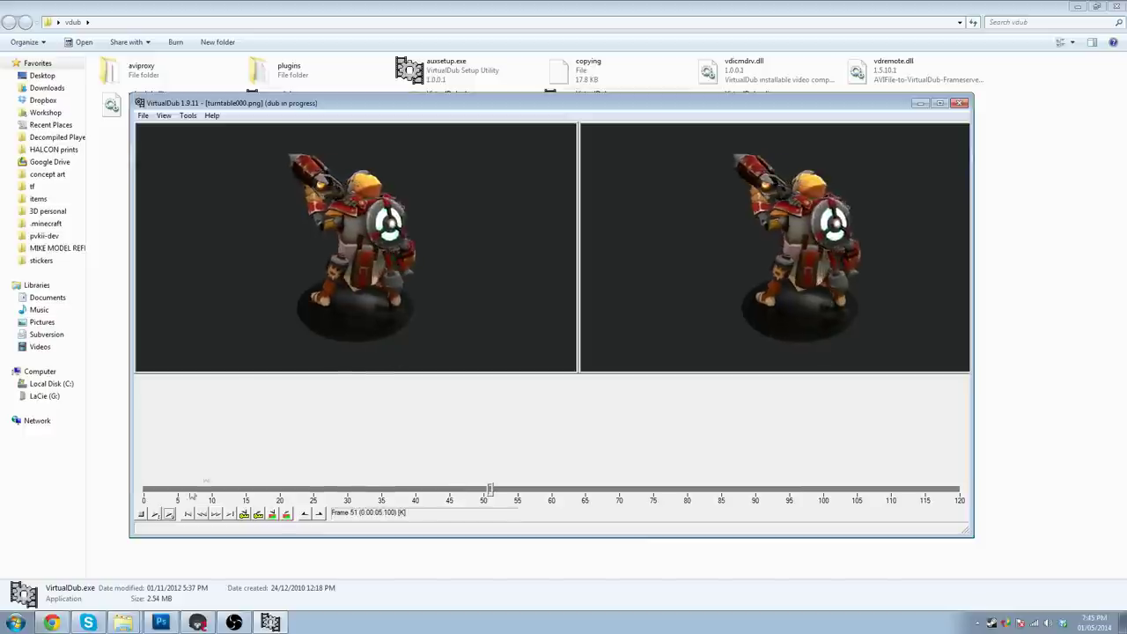
pyautogui.click(156, 515)
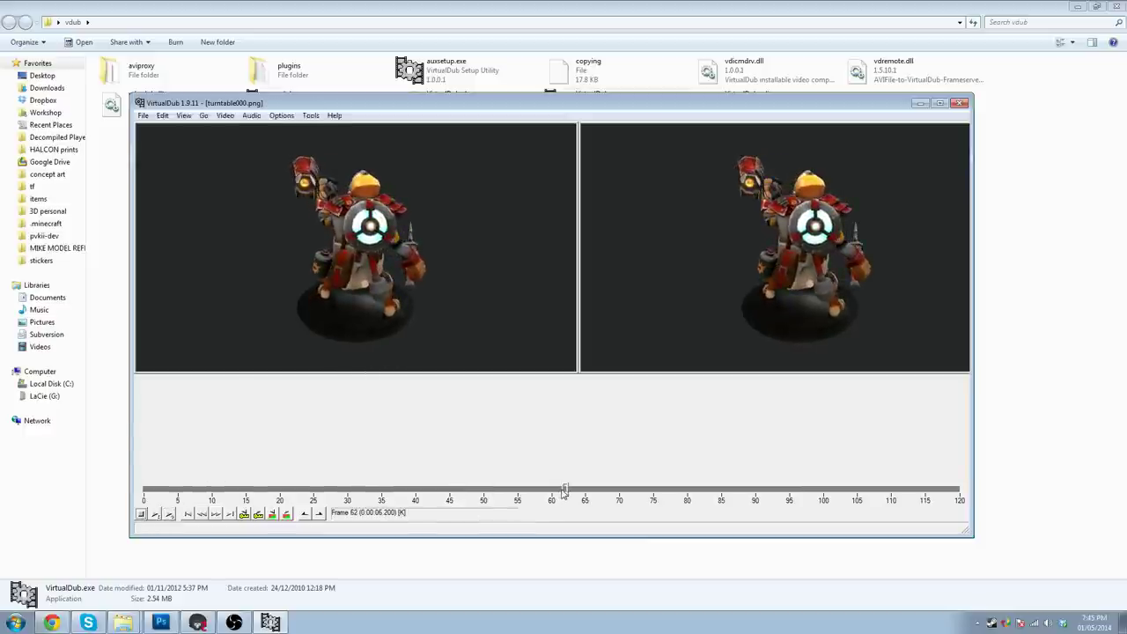
pyautogui.moveTo(563, 491); pyautogui.dragTo(143, 490)
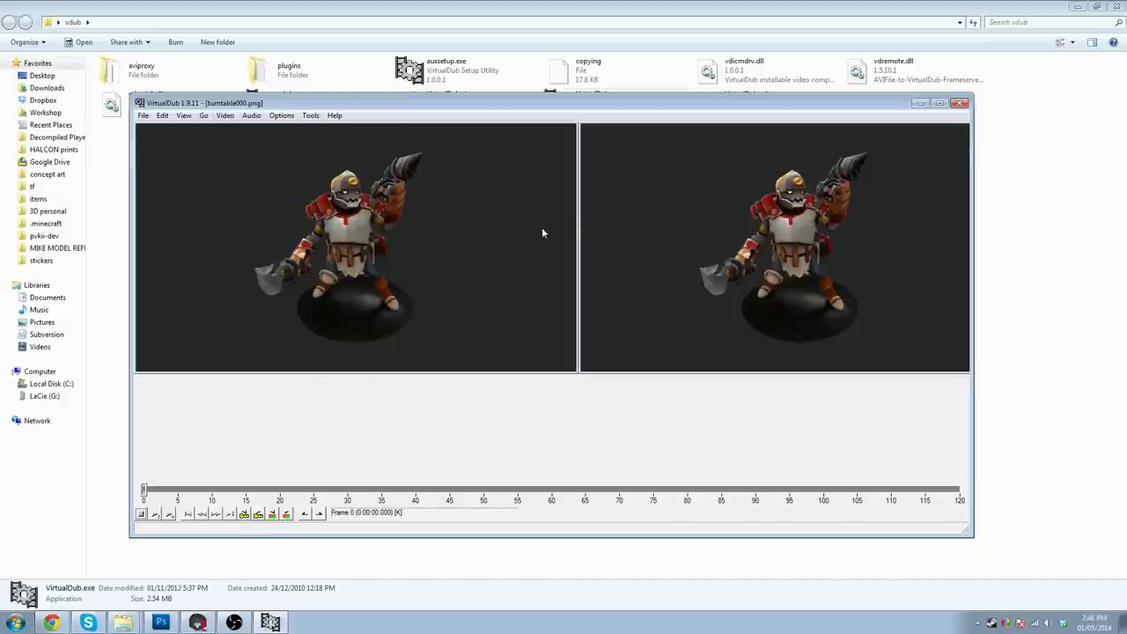
# - In VirtualDub's Frame Rate dialog, choose to change the source frame rate
pyautogui.click(225, 116)
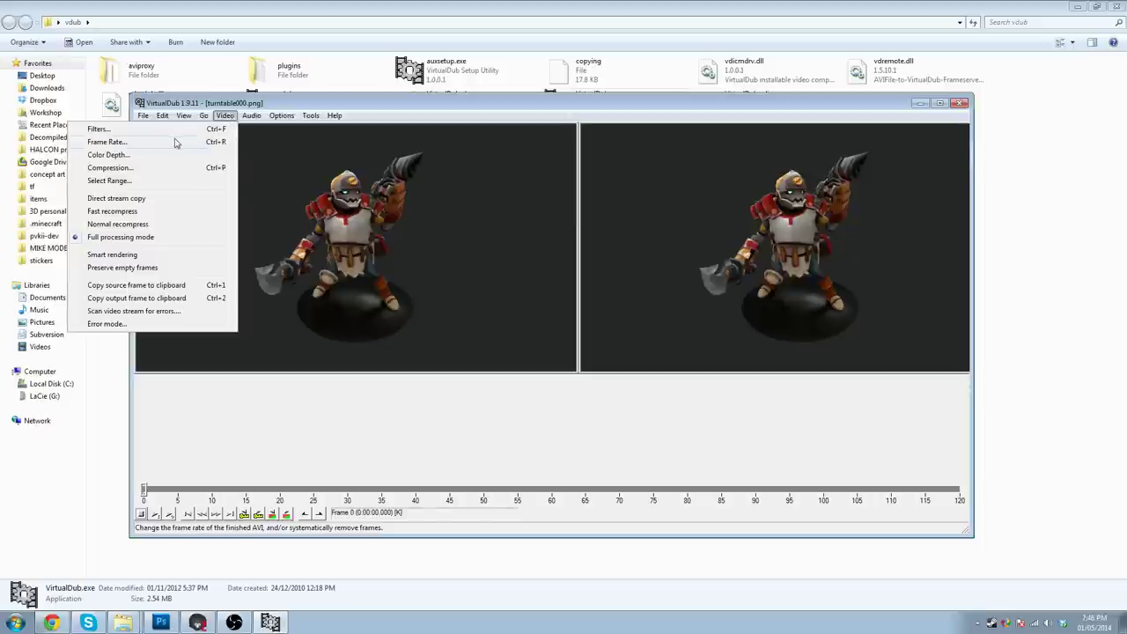
pyautogui.click(169, 141)
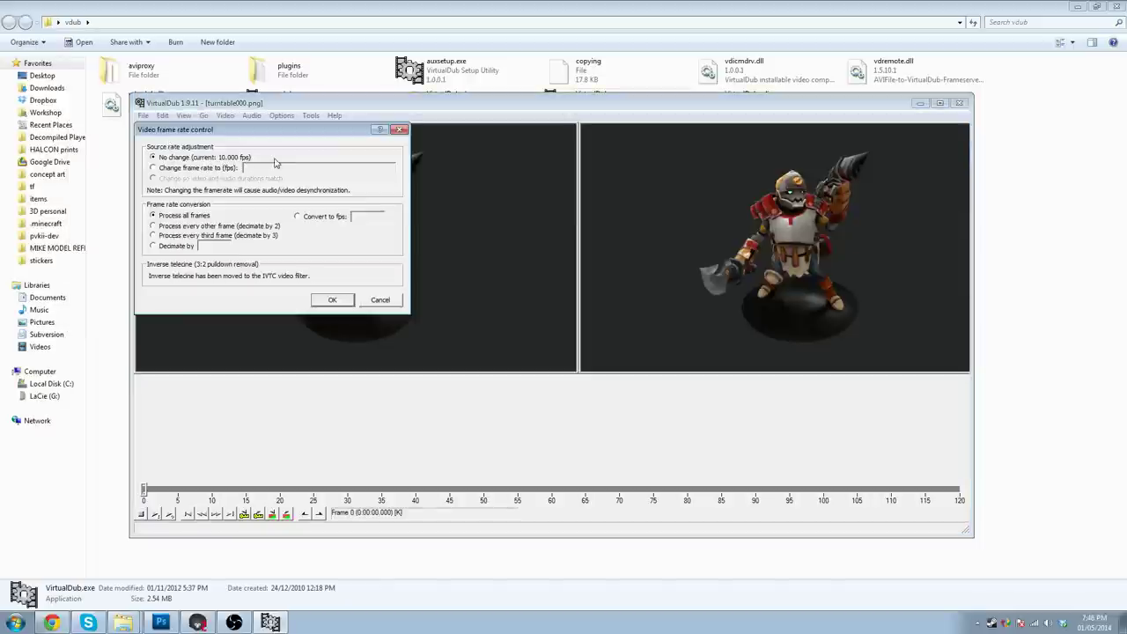
pyautogui.click(214, 167)
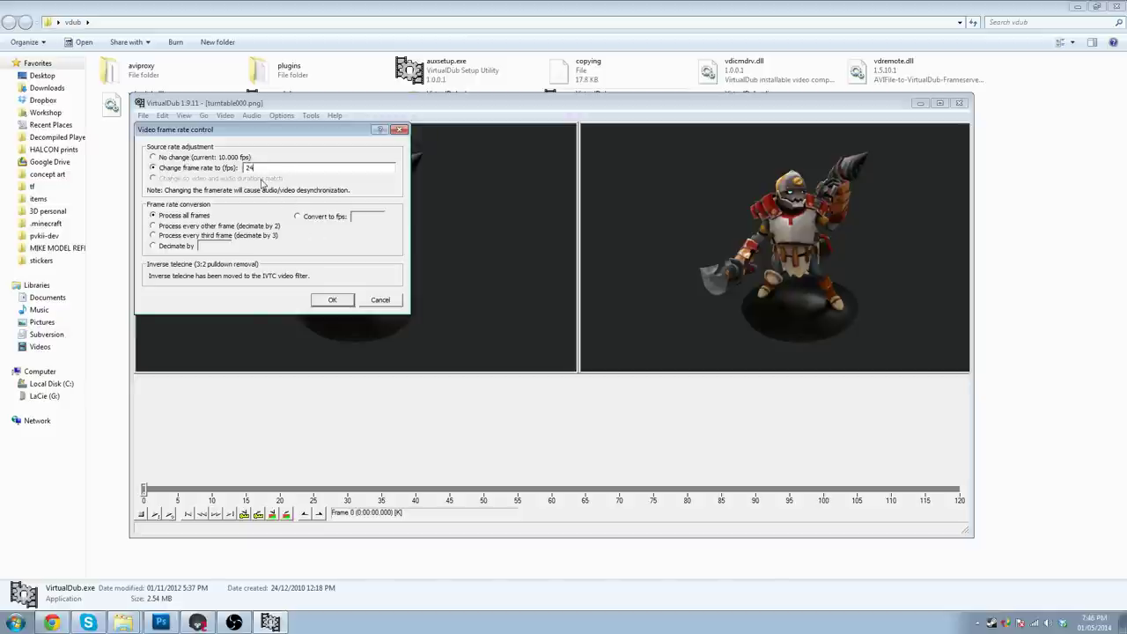
# - Confirm Marmoset's capture frame rate is 24 fps, cancel unchanged, and return to VirtualDub
pyautogui.click(203, 620)
pyautogui.click(97, 19)
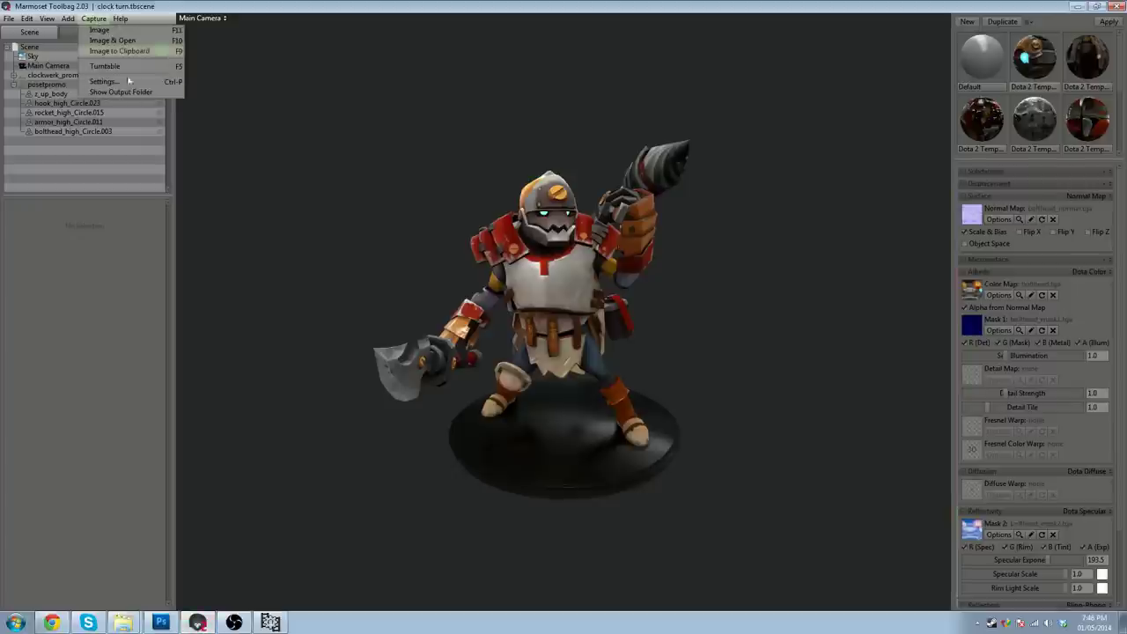
pyautogui.click(128, 81)
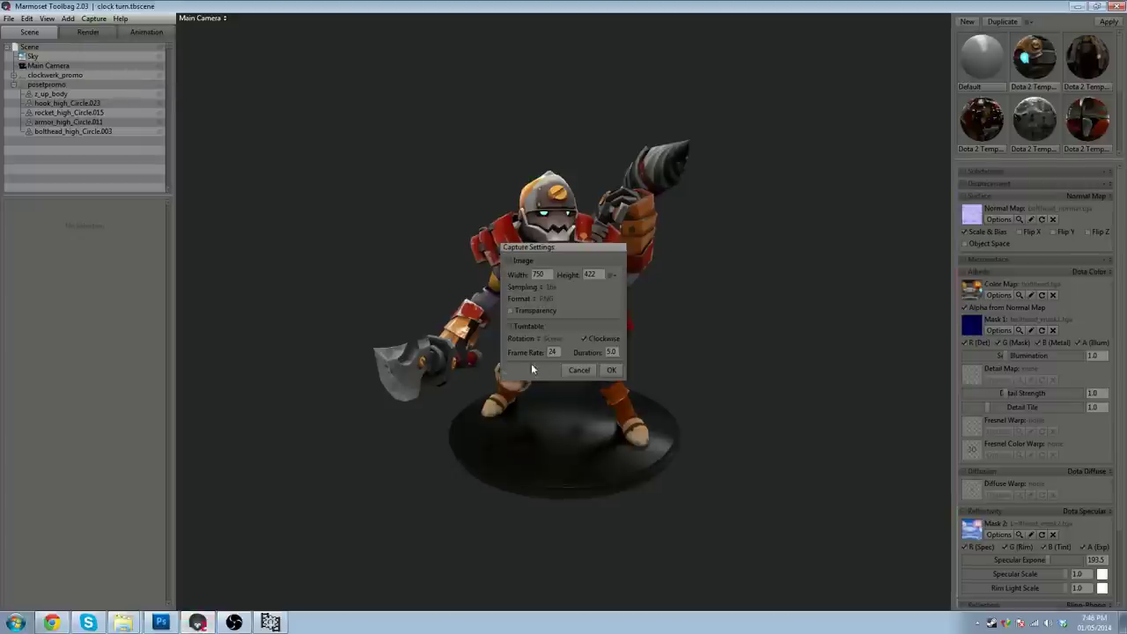
pyautogui.click(581, 371)
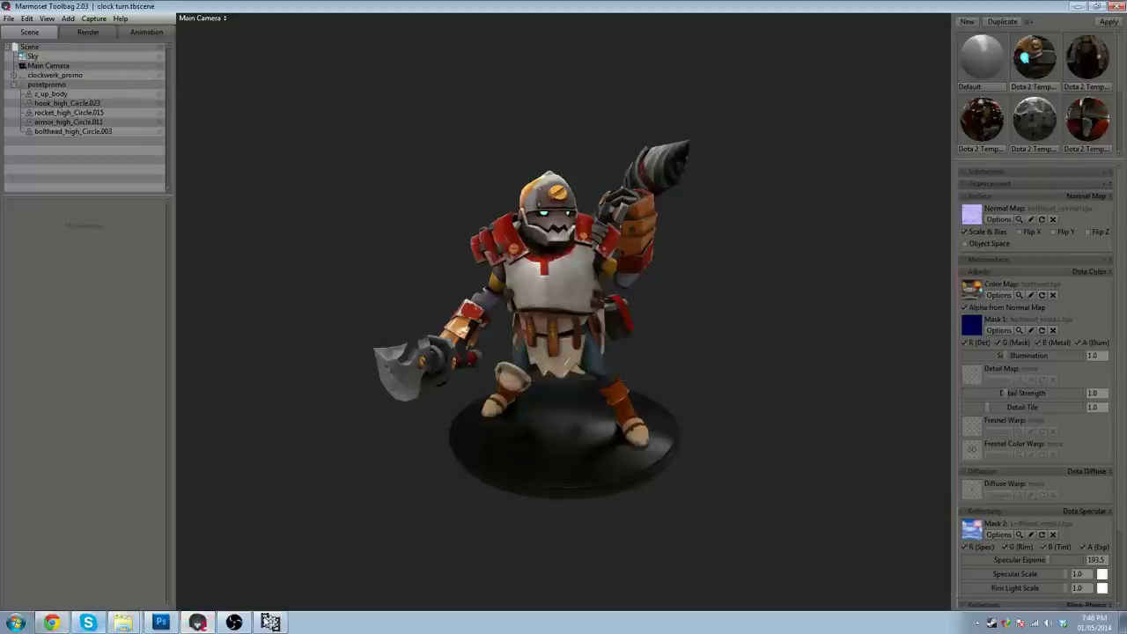
pyautogui.click(269, 623)
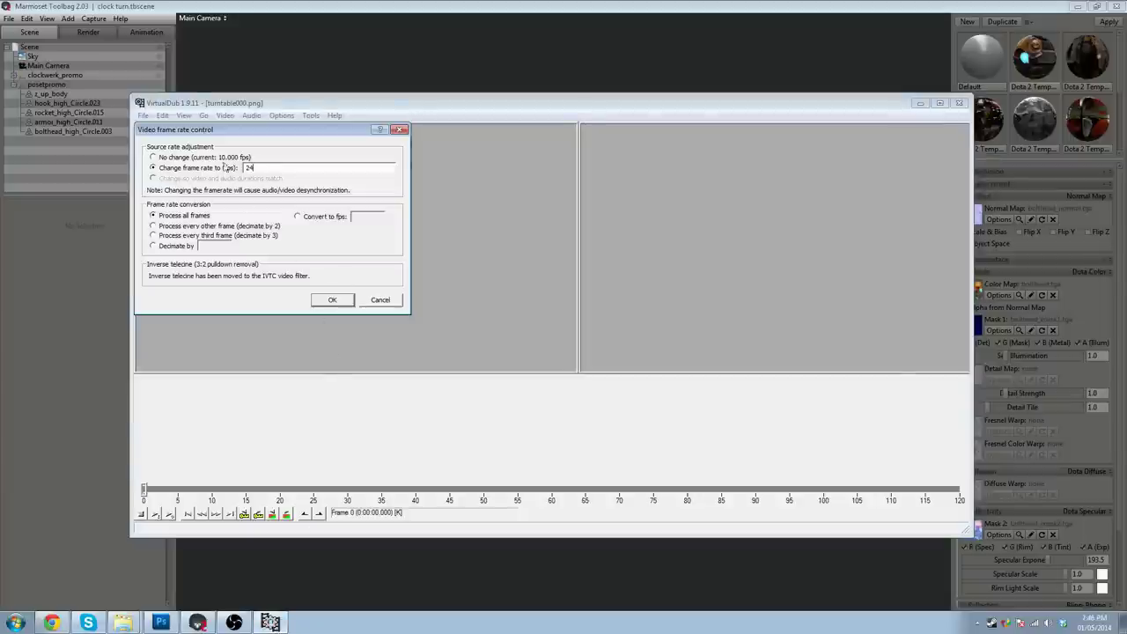
# - Apply the 24 fps frame rate, play the turntable preview, and rewind to frame 0
pyautogui.click(333, 301)
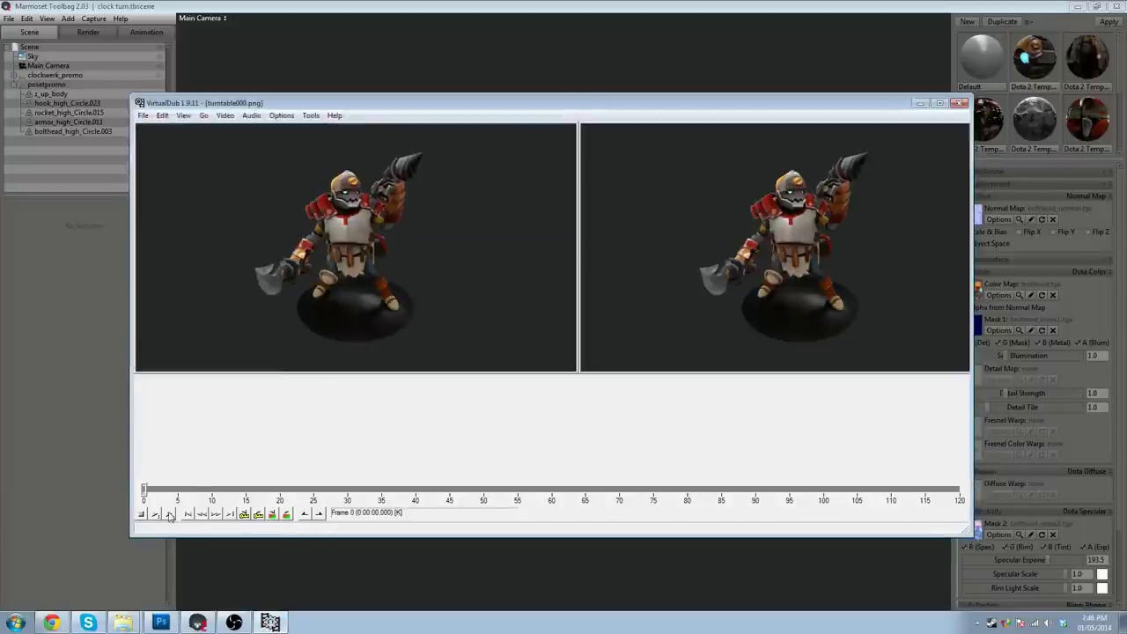
pyautogui.click(170, 514)
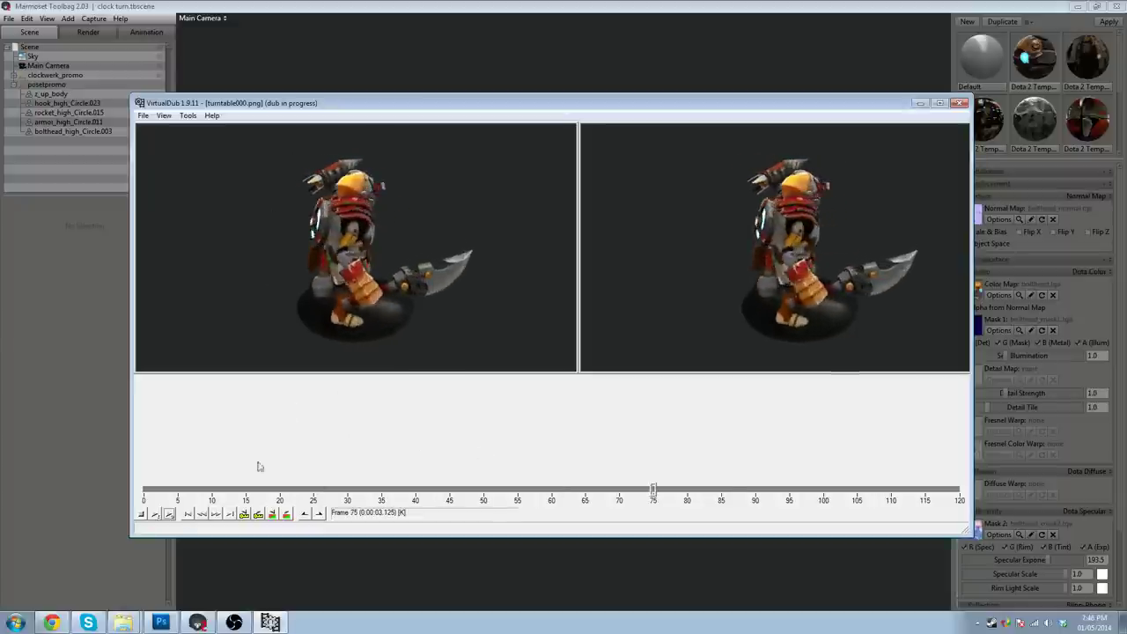
pyautogui.moveTo(834, 496); pyautogui.dragTo(143, 493)
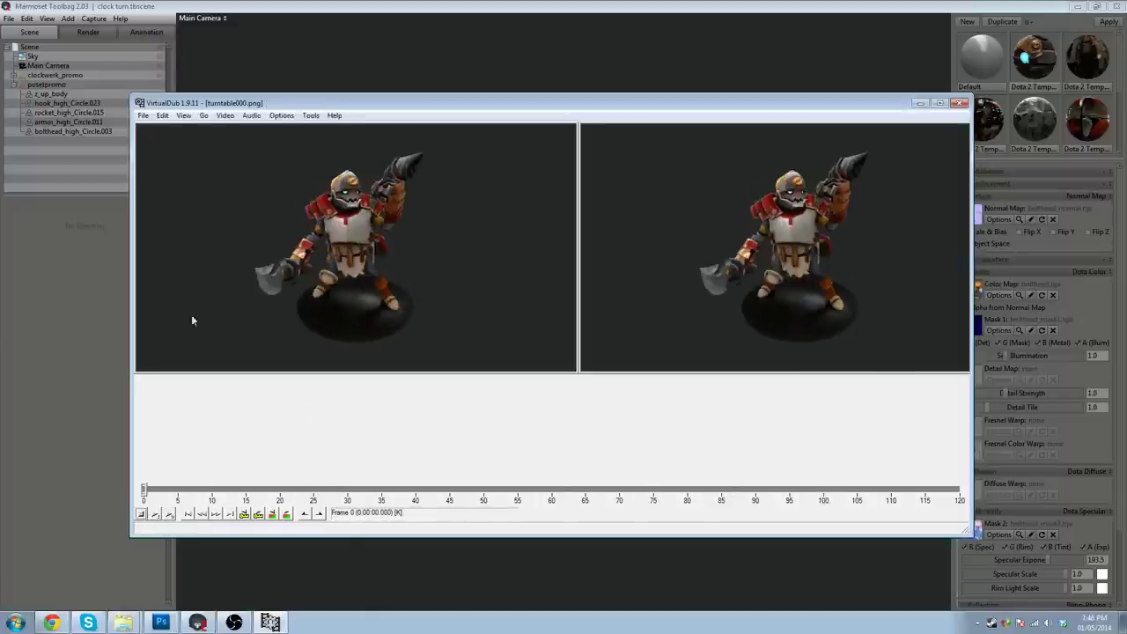
pyautogui.click(142, 115)
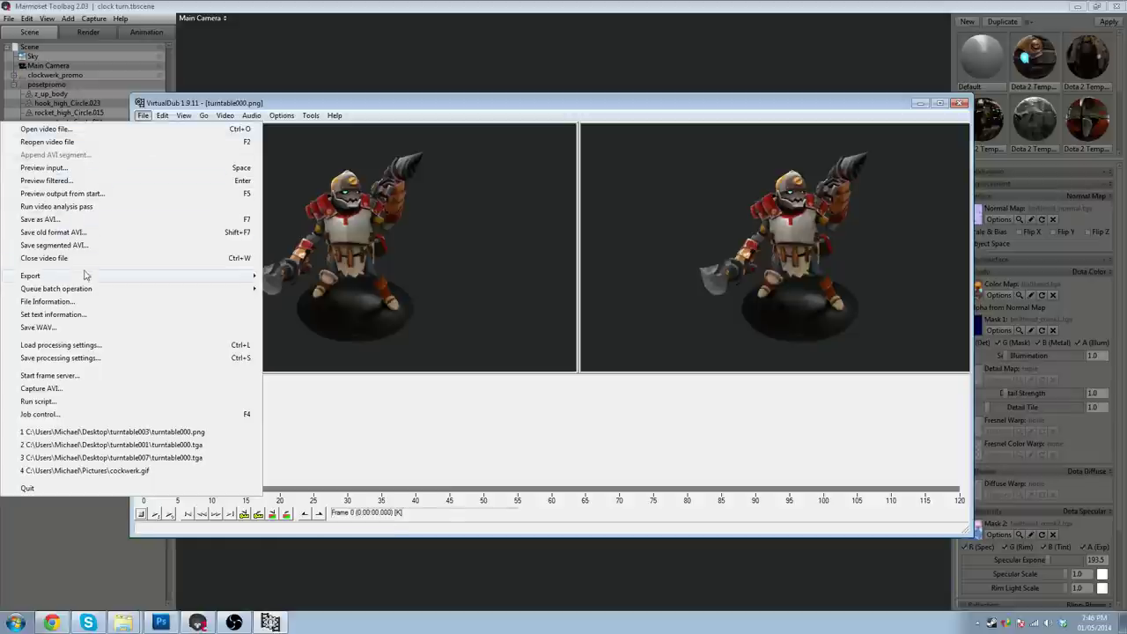
# - Export all 120 frames as the infinitely looping GIF turntable000.gif, then bring Photoshop forward
pyautogui.moveTo(85, 275)
pyautogui.click(321, 338)
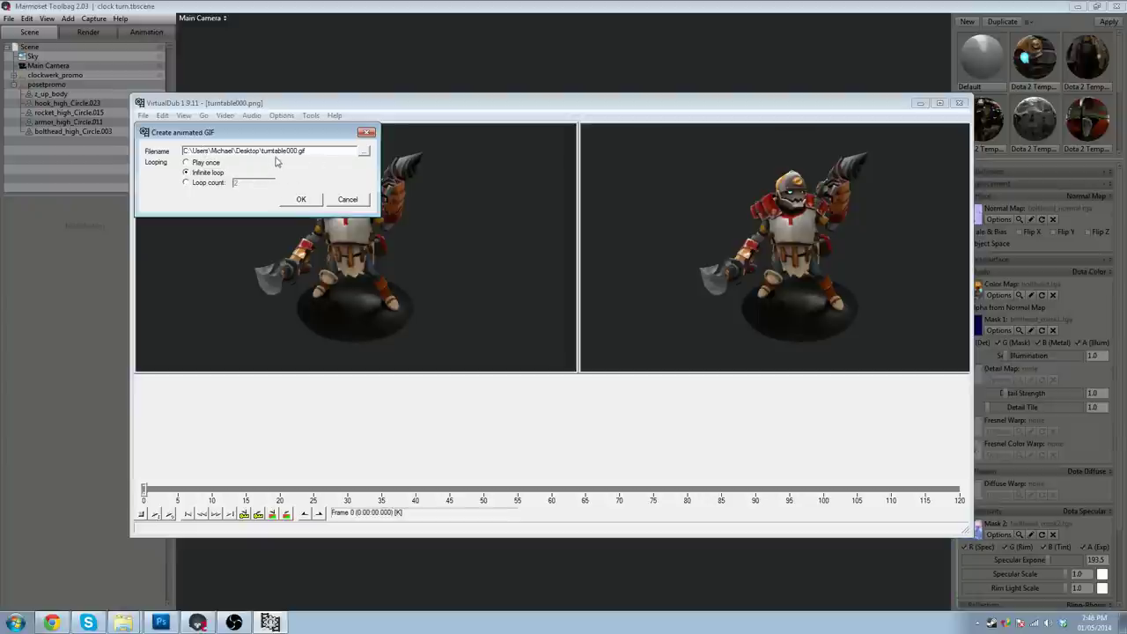
pyautogui.click(302, 199)
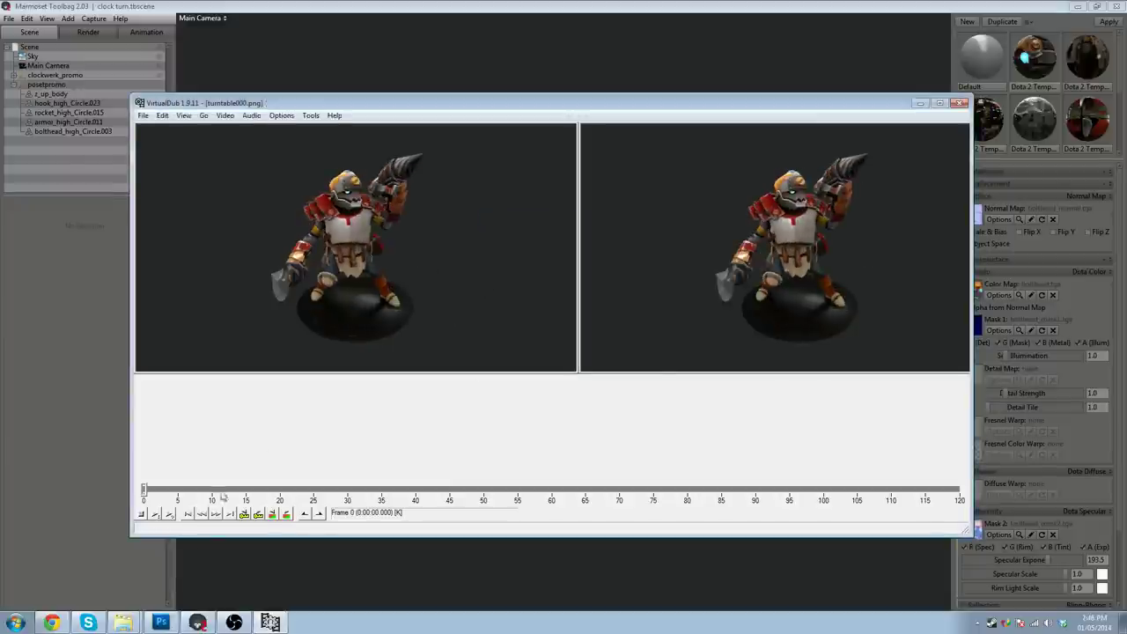
pyautogui.click(161, 623)
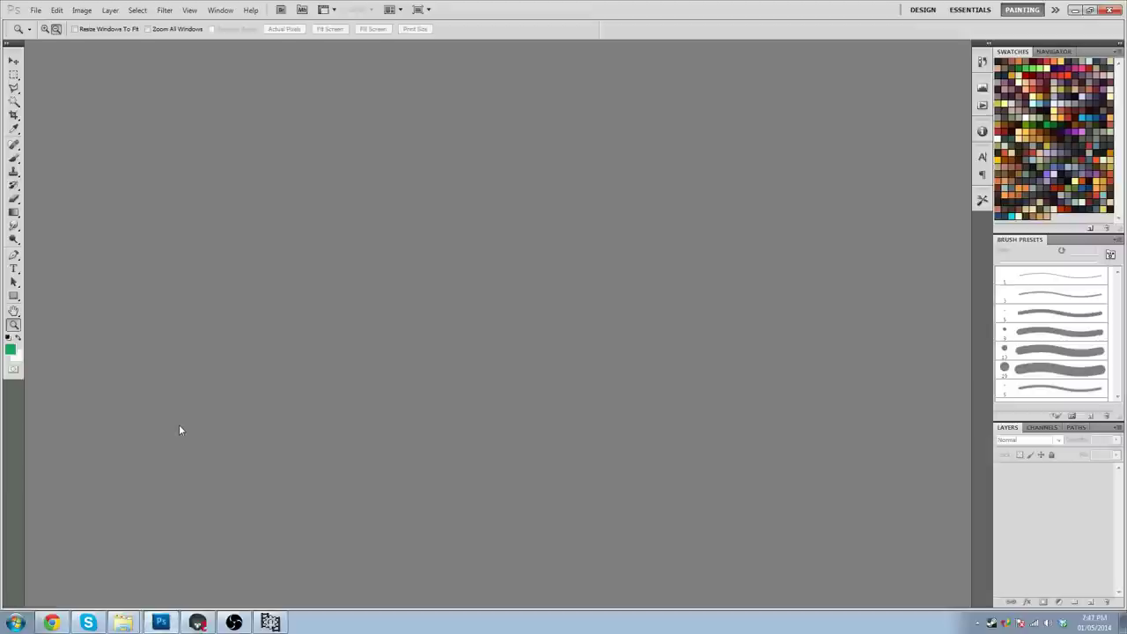
# - Reset default black and white colours and create a blank 750 × 422 pixel document
pyautogui.click(9, 338)
pyautogui.click(37, 10)
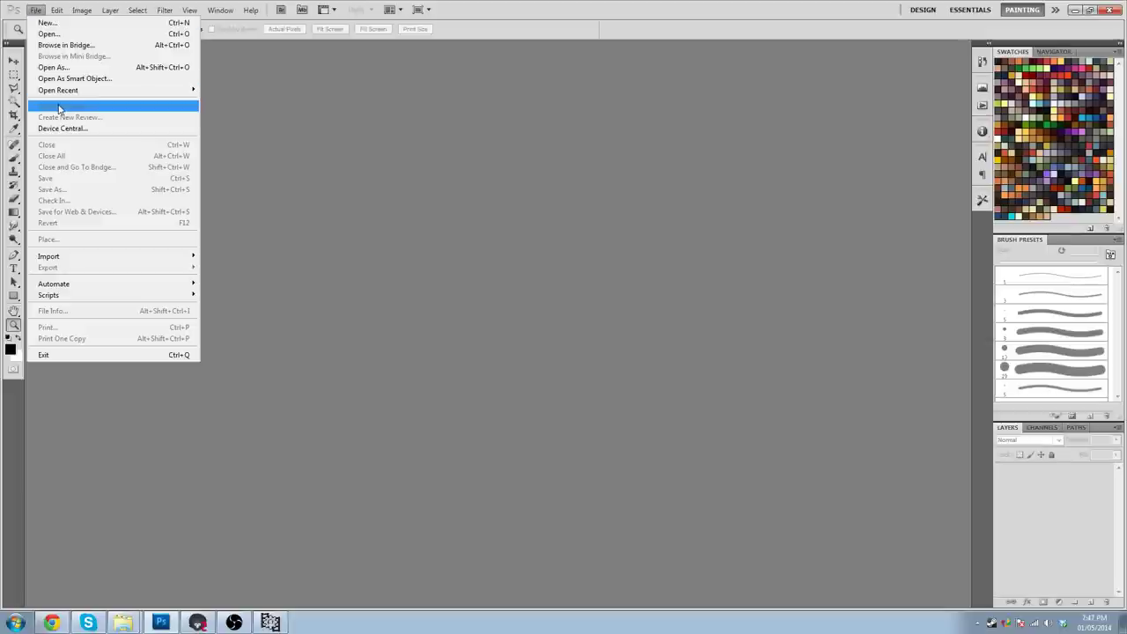
pyautogui.click(55, 23)
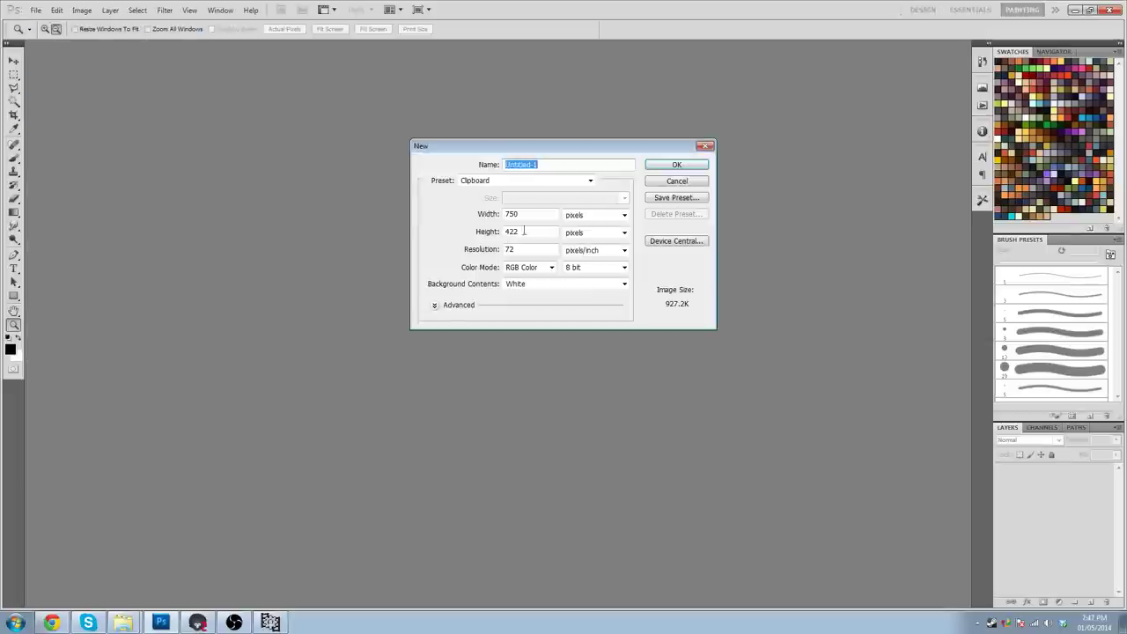
pyautogui.click(529, 217)
pyautogui.click(530, 234)
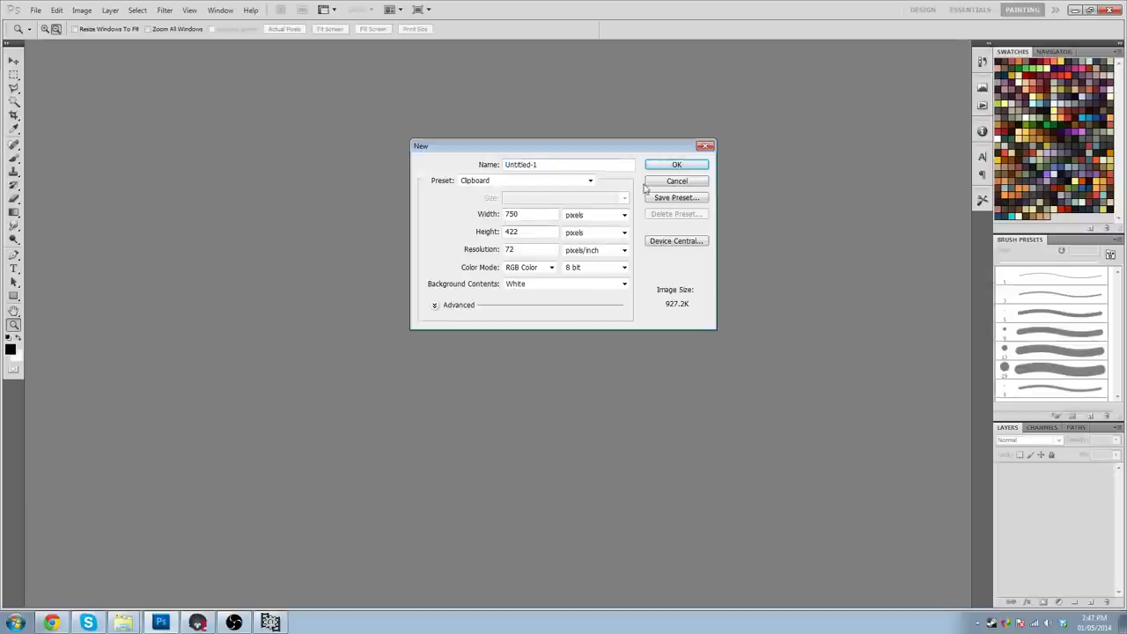
pyautogui.click(692, 166)
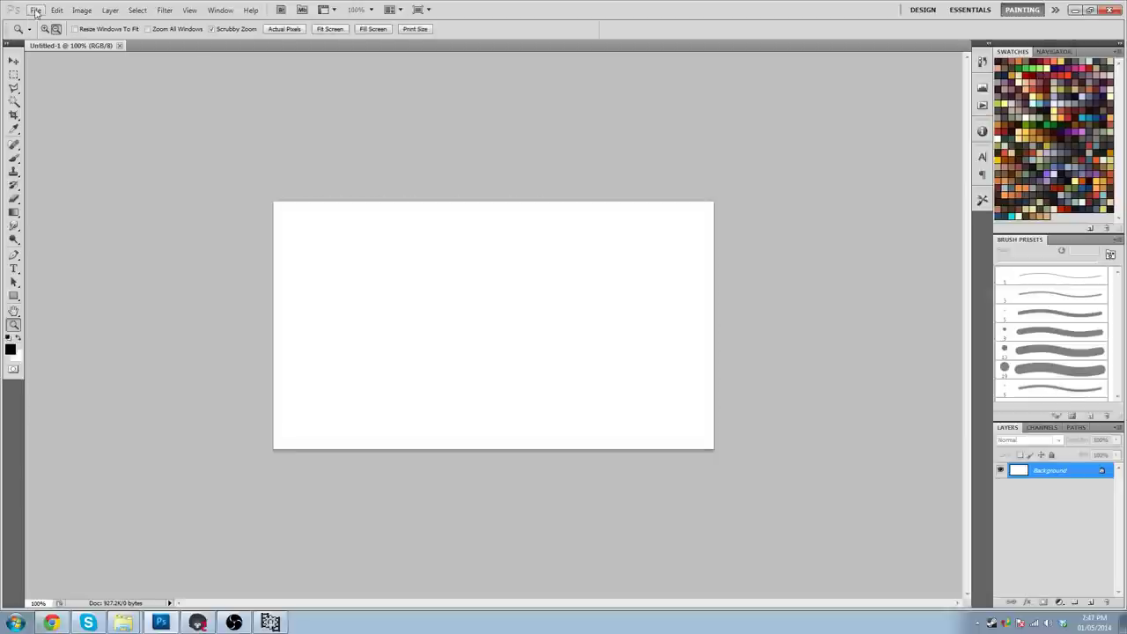
pyautogui.click(35, 9)
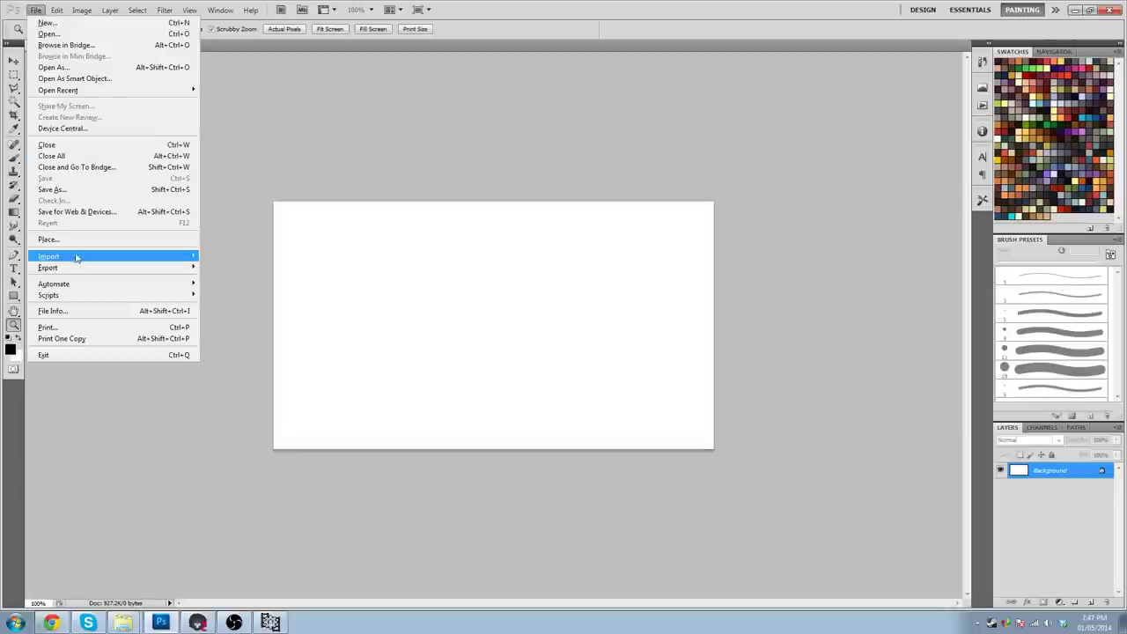
# - Load turntable000.avi from the Desktop through Import Video Frames to Layers
pyautogui.moveTo(75, 260)
pyautogui.click(262, 268)
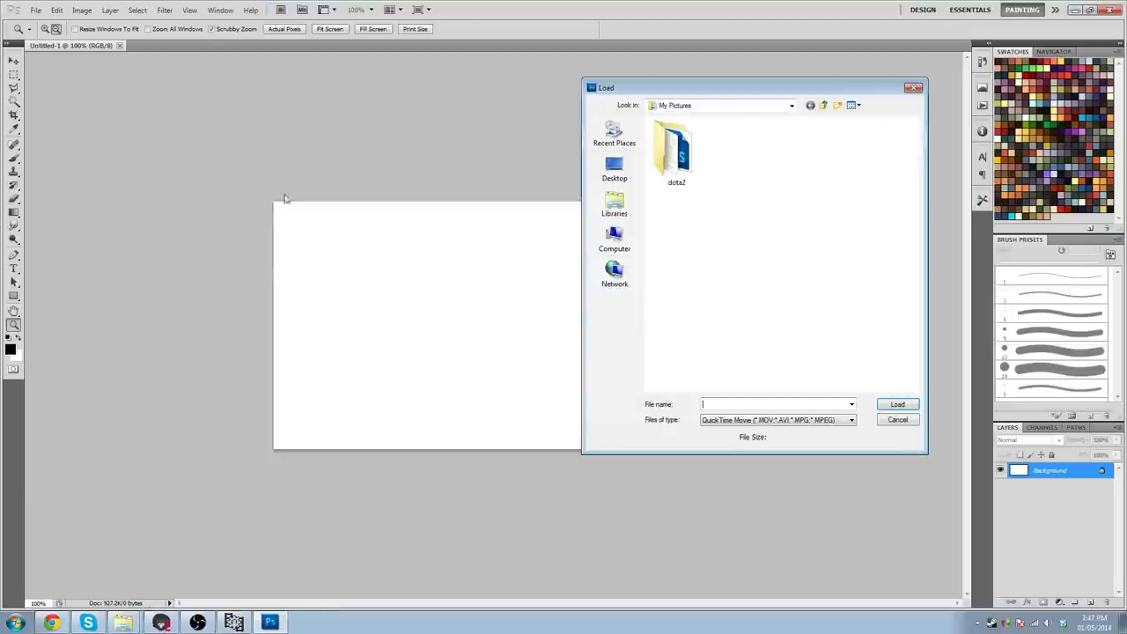
pyautogui.click(614, 167)
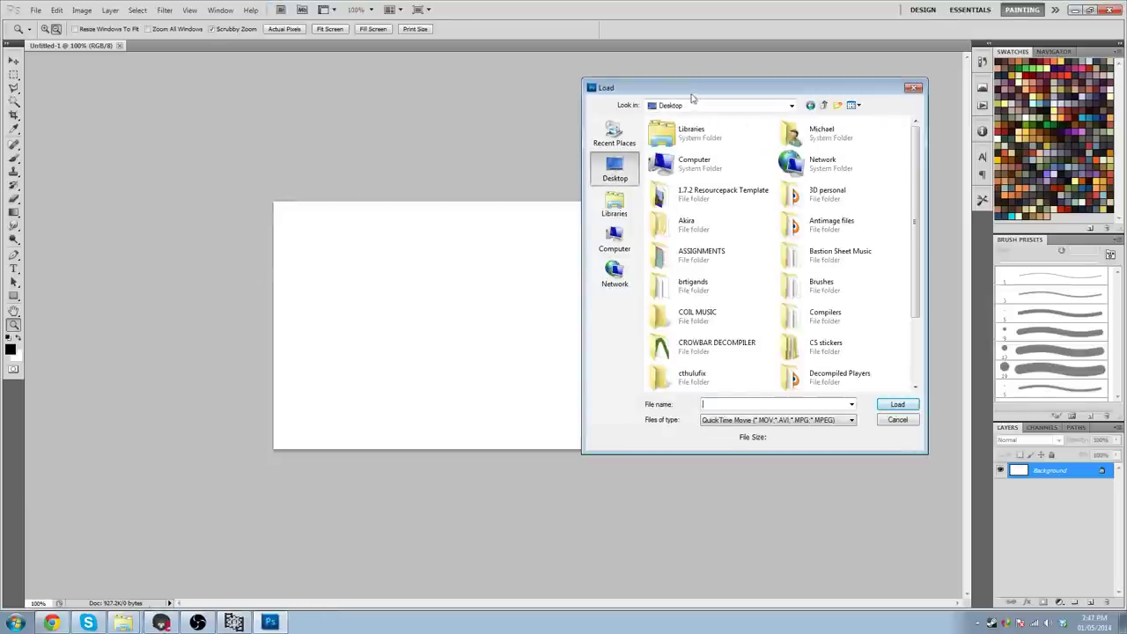
pyautogui.moveTo(692, 95); pyautogui.dragTo(590, 89)
pyautogui.moveTo(814, 167); pyautogui.dragTo(814, 352)
pyautogui.click(731, 369)
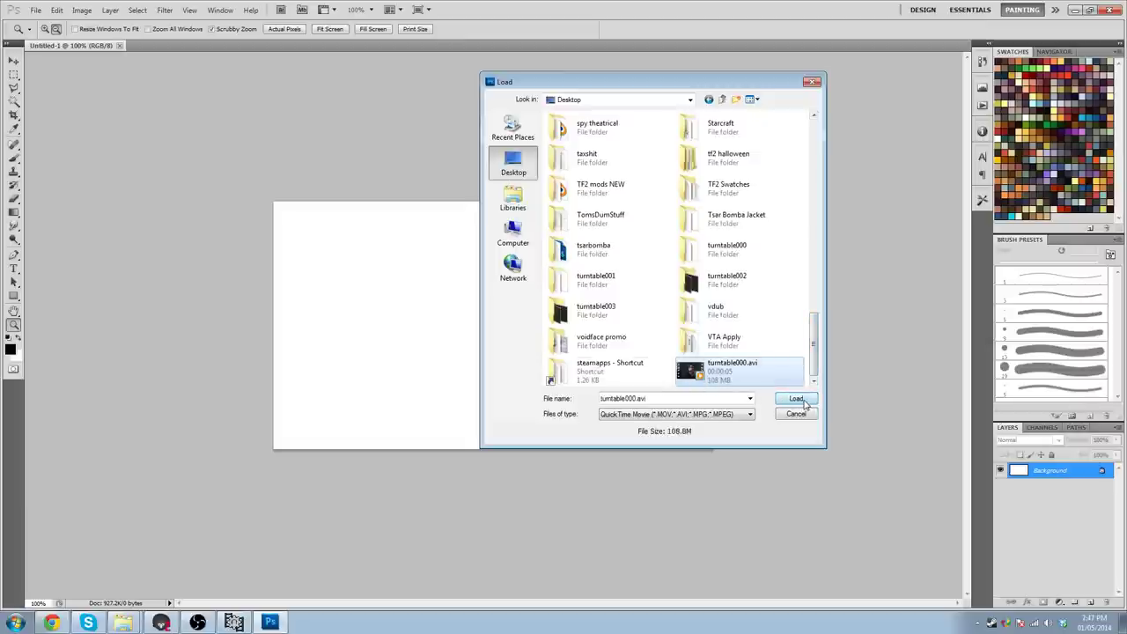
pyautogui.click(796, 399)
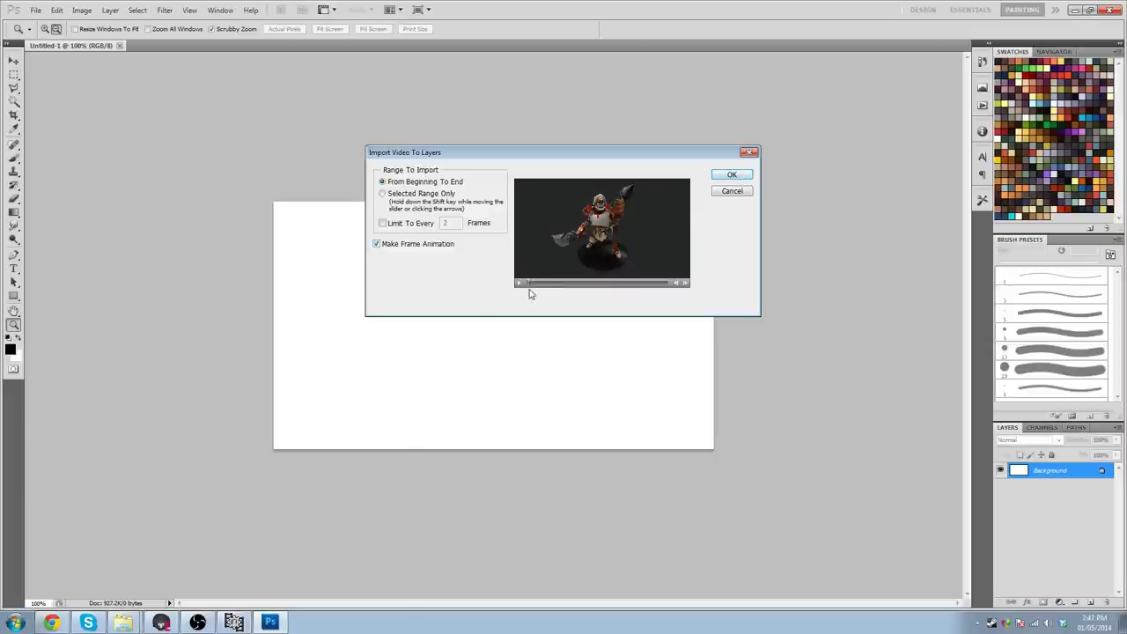
# - Scrub the preview and import the whole video, beginning to end, as a frame animation
pyautogui.moveTo(531, 285); pyautogui.dragTo(491, 307)
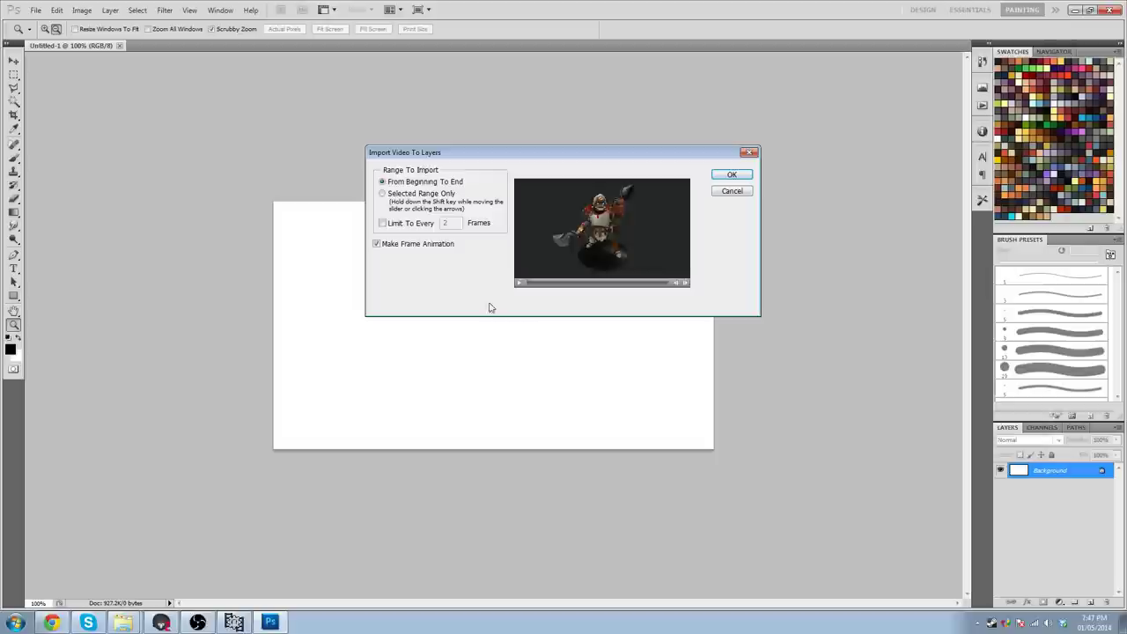
pyautogui.click(730, 178)
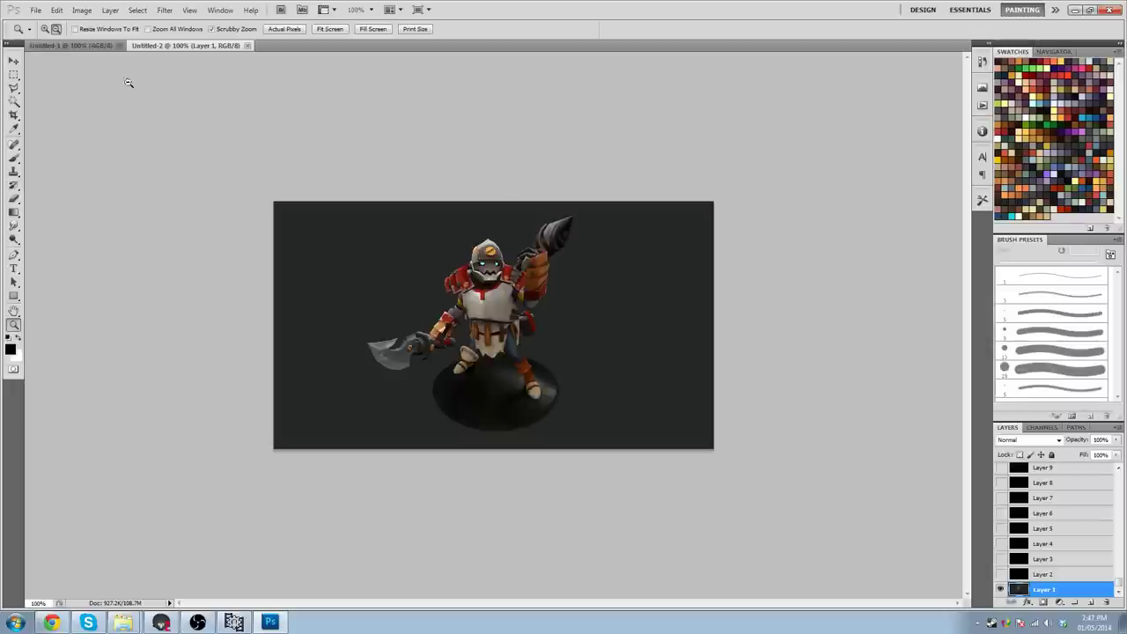
# - Close the blank Untitled-1 document and scroll through the 120 imported layers
pyautogui.click(113, 46)
pyautogui.click(119, 45)
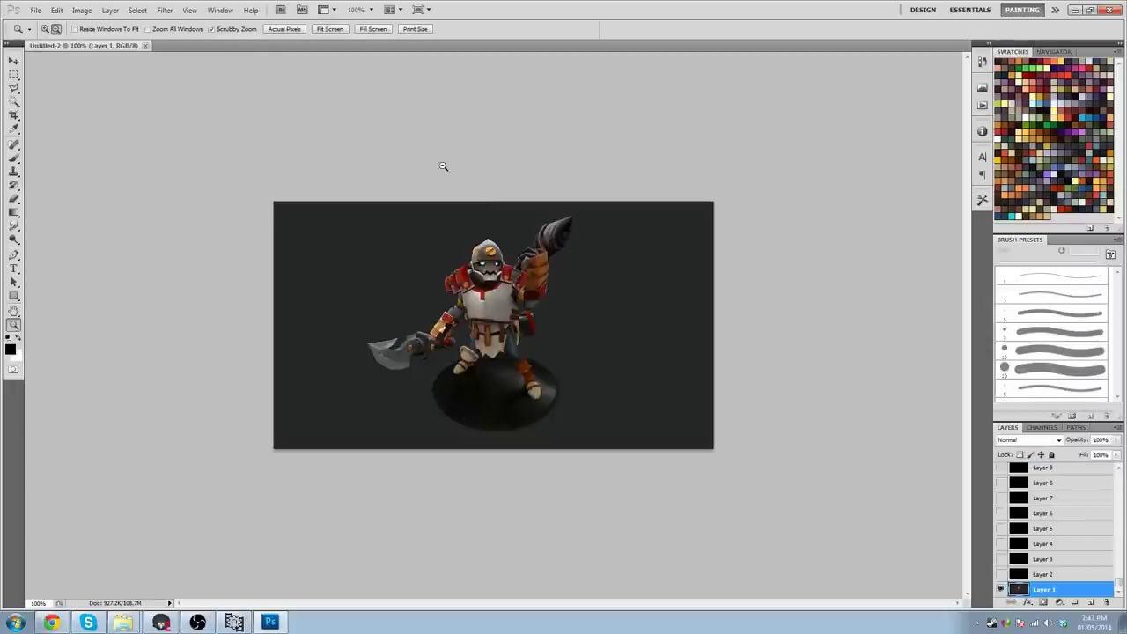
pyautogui.scroll(1, 1121, 568)
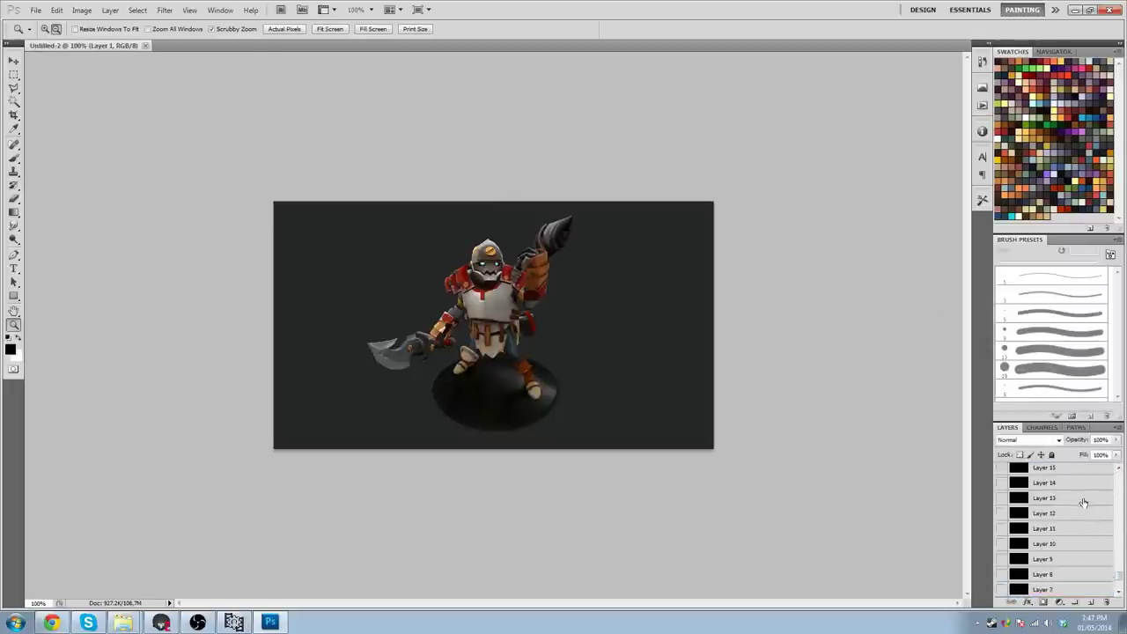
pyautogui.scroll(-2, 1121, 581)
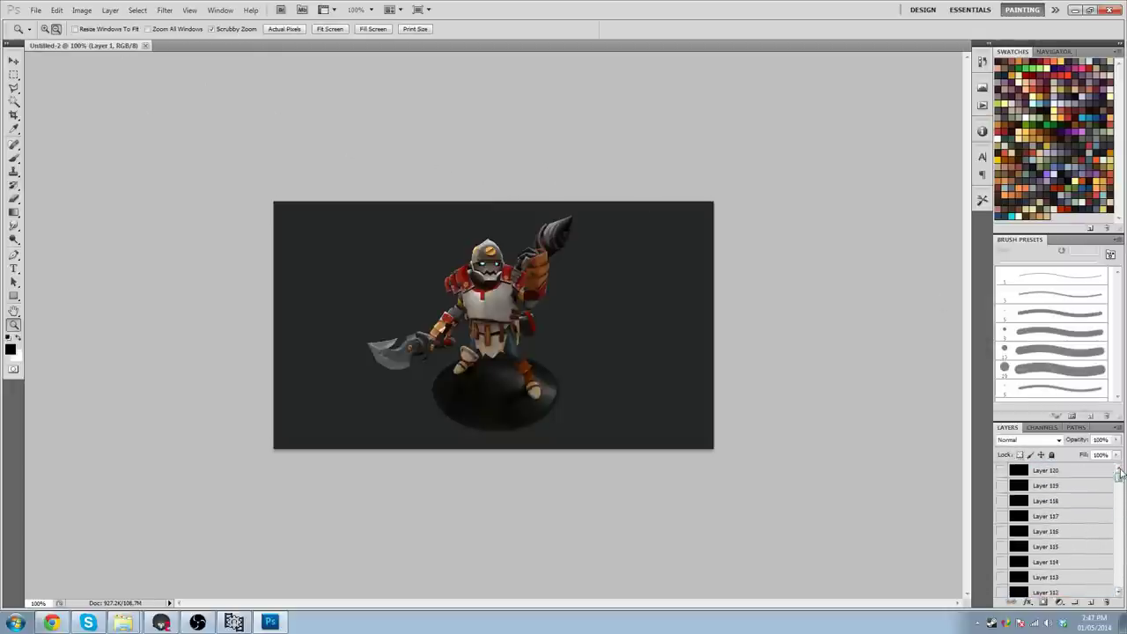
pyautogui.click(168, 12)
pyautogui.moveTo(223, 13)
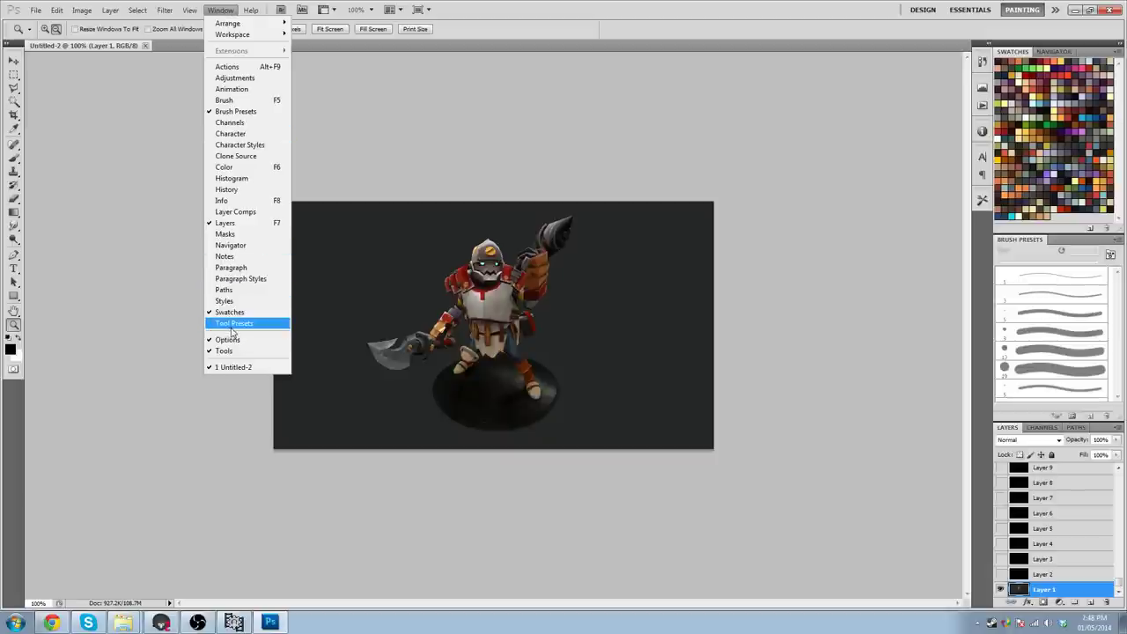
# - Show the Animation frames panel, play the turntable, then stop it on frame 1
pyautogui.click(236, 90)
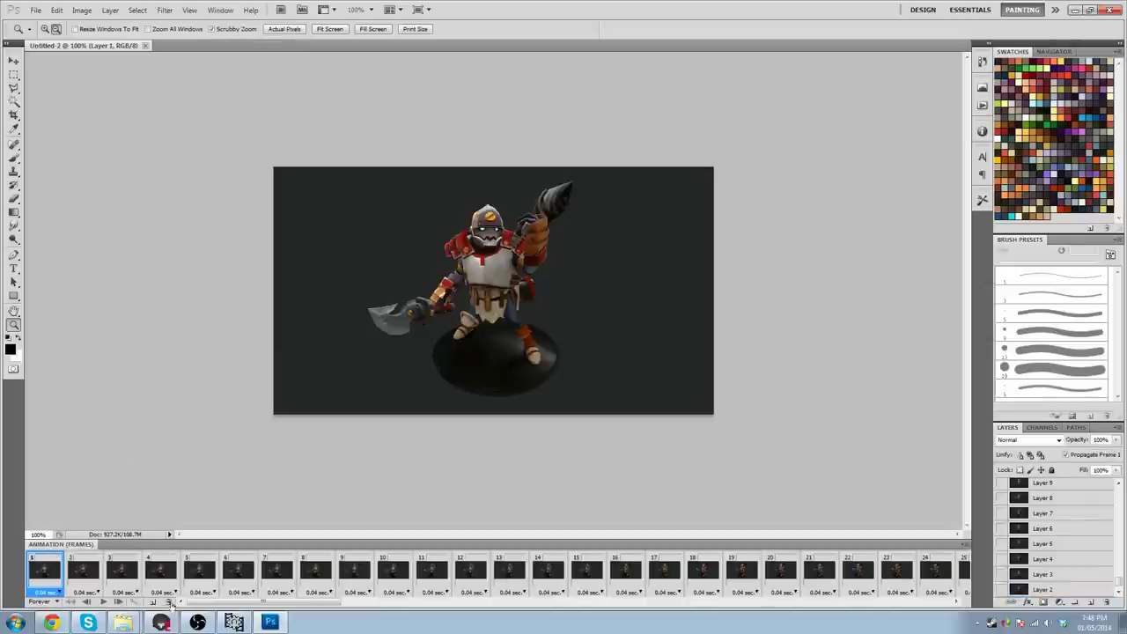
pyautogui.click(103, 601)
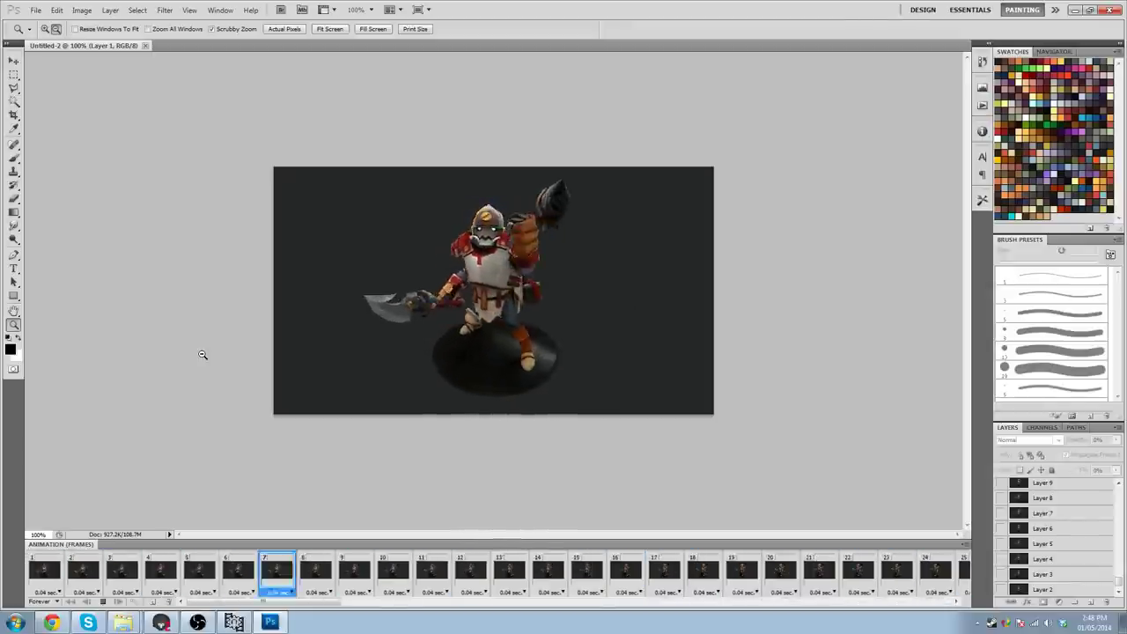
pyautogui.click(103, 603)
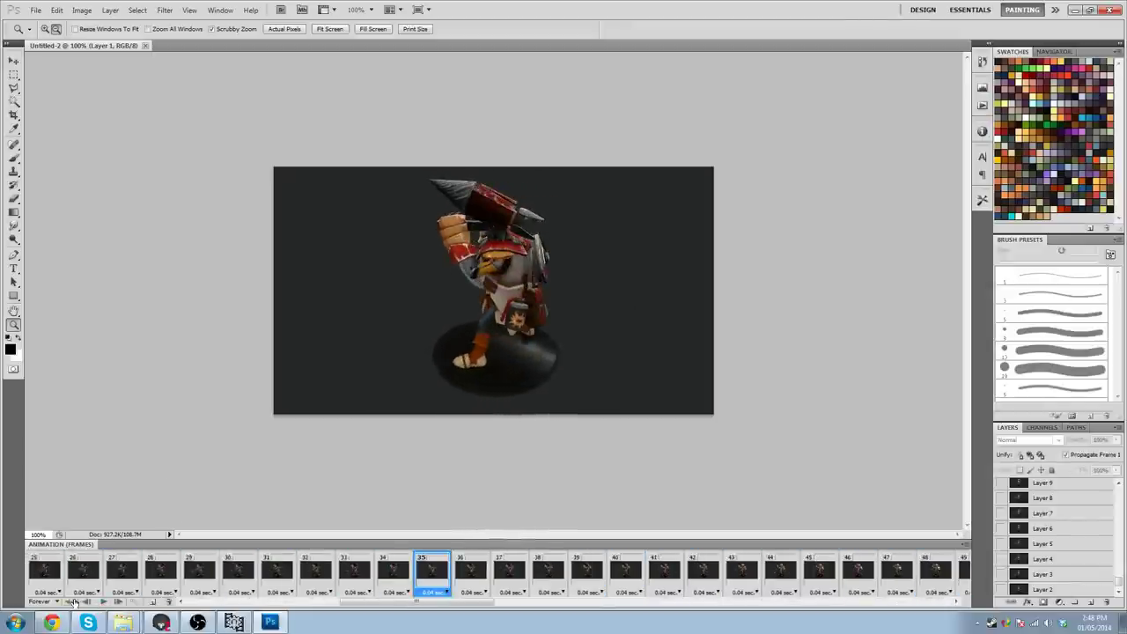
pyautogui.click(71, 601)
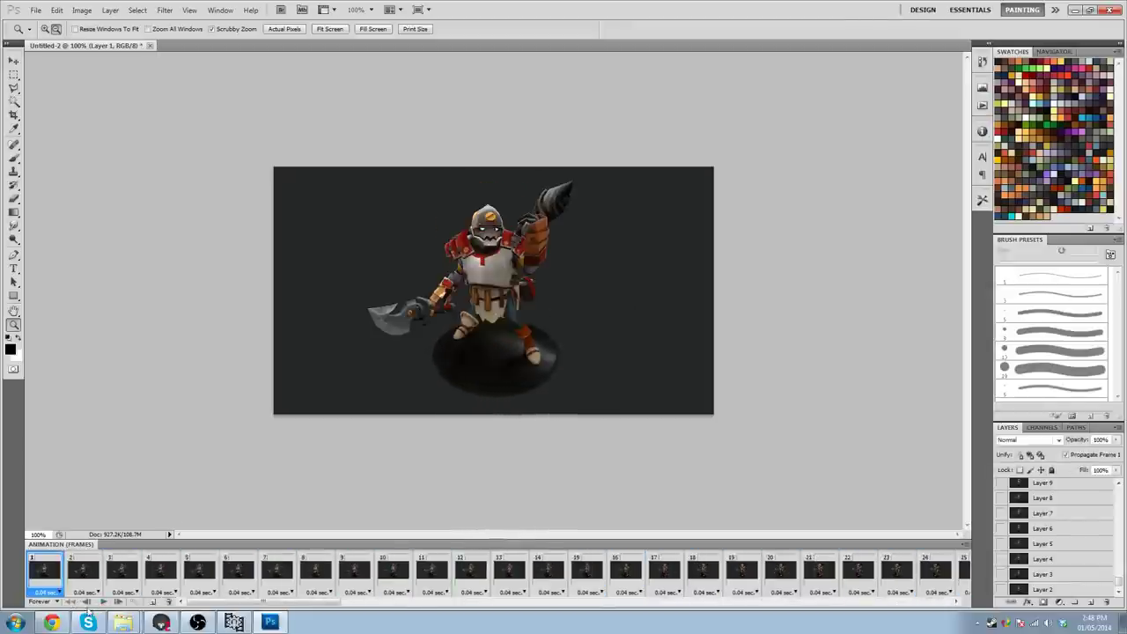
# - Open Save for Web & Devices to preview the animation as a 256-colour looping GIF
pyautogui.click(35, 9)
pyautogui.click(77, 213)
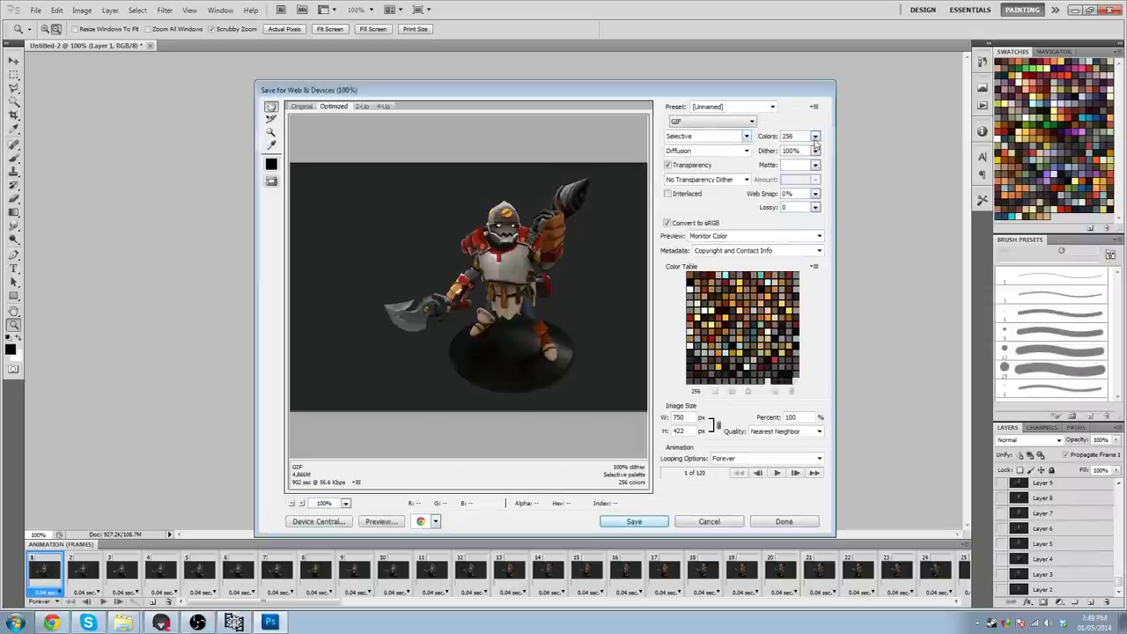
pyautogui.click(815, 137)
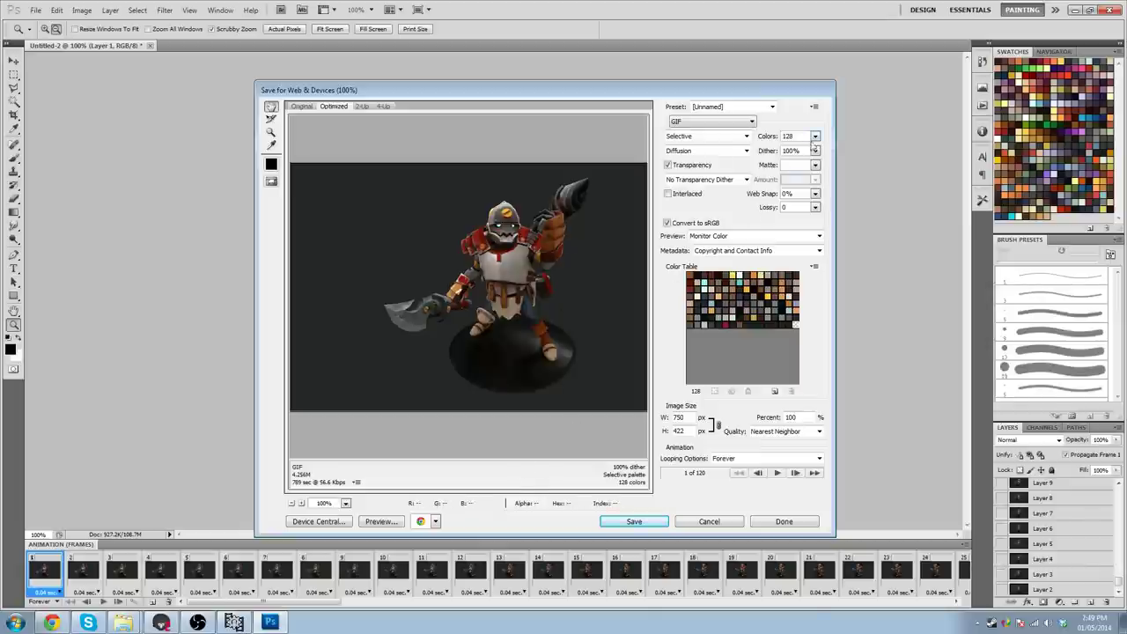
pyautogui.click(815, 136)
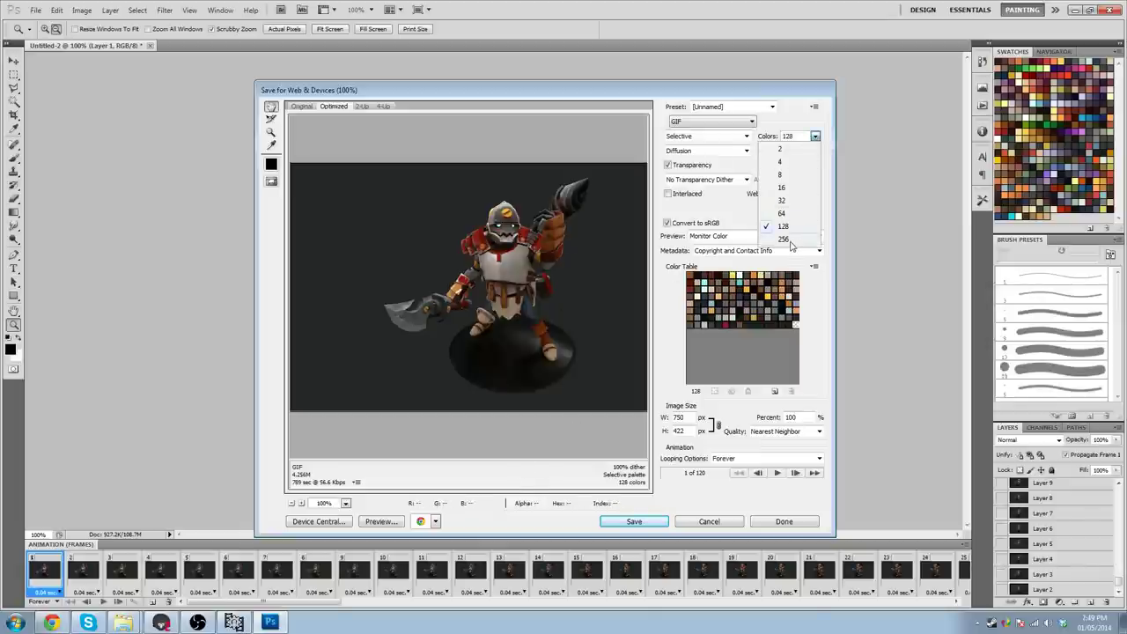
pyautogui.click(783, 239)
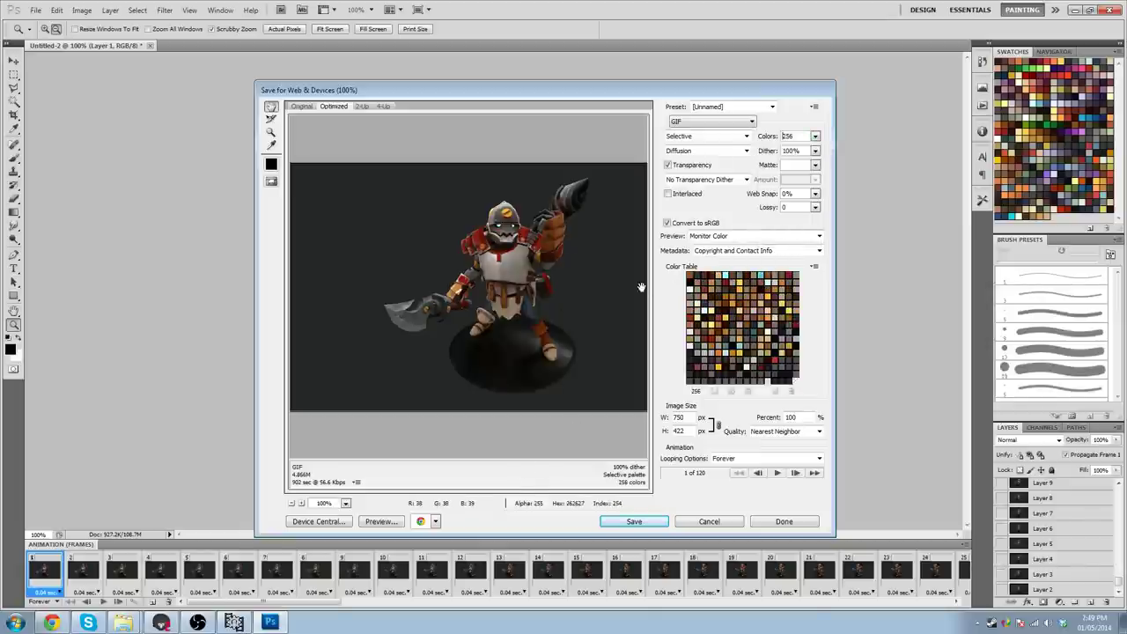
pyautogui.click(816, 151)
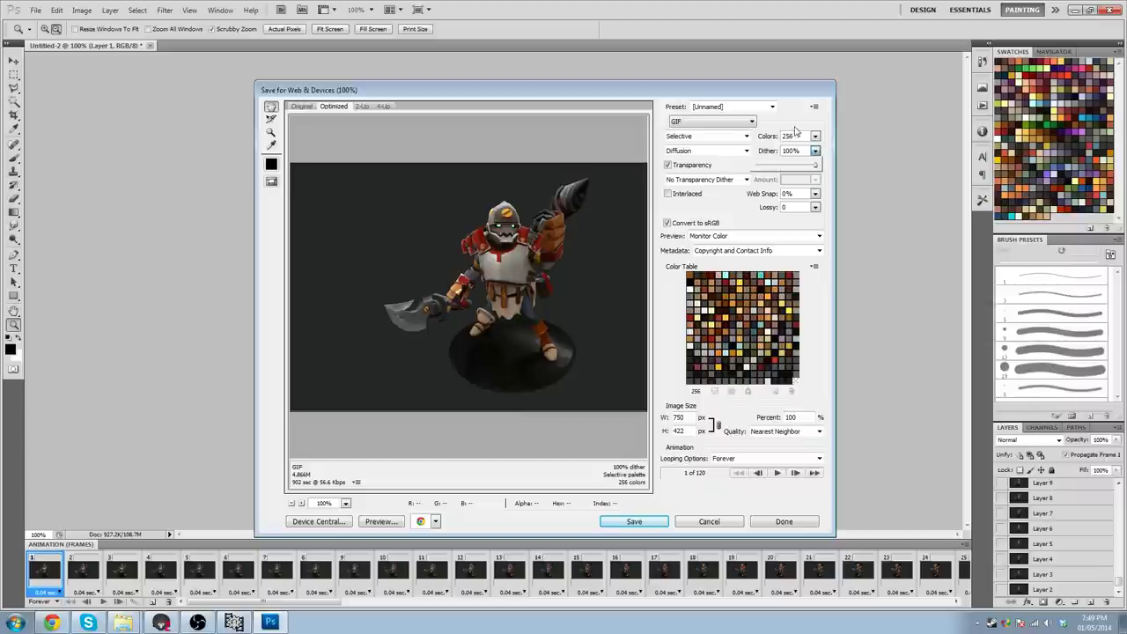
pyautogui.click(796, 132)
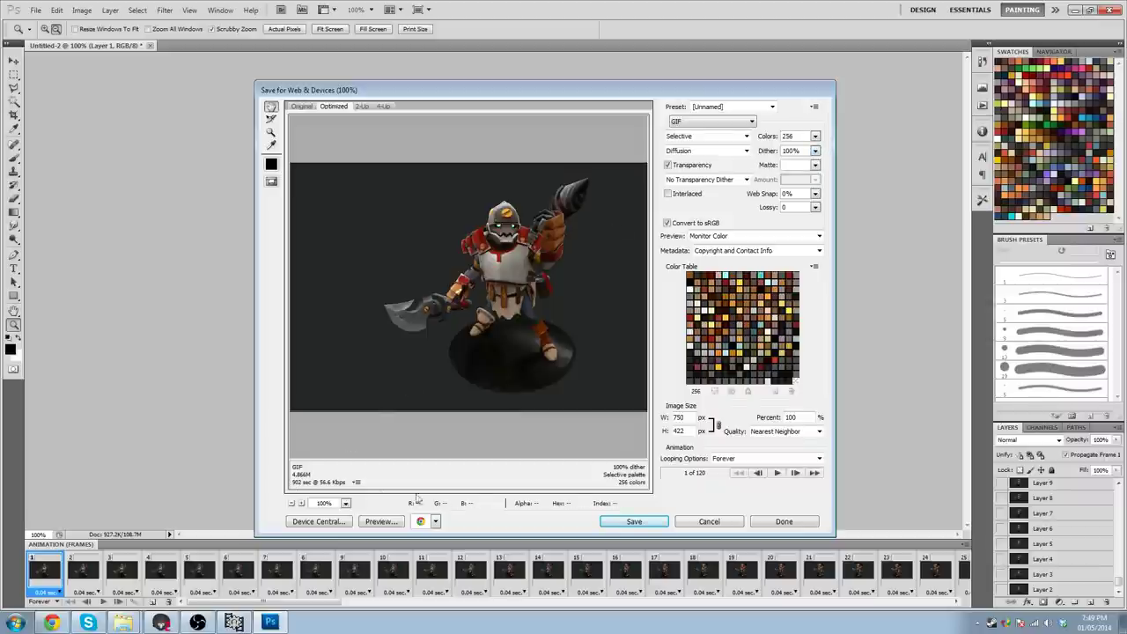
pyautogui.click(777, 474)
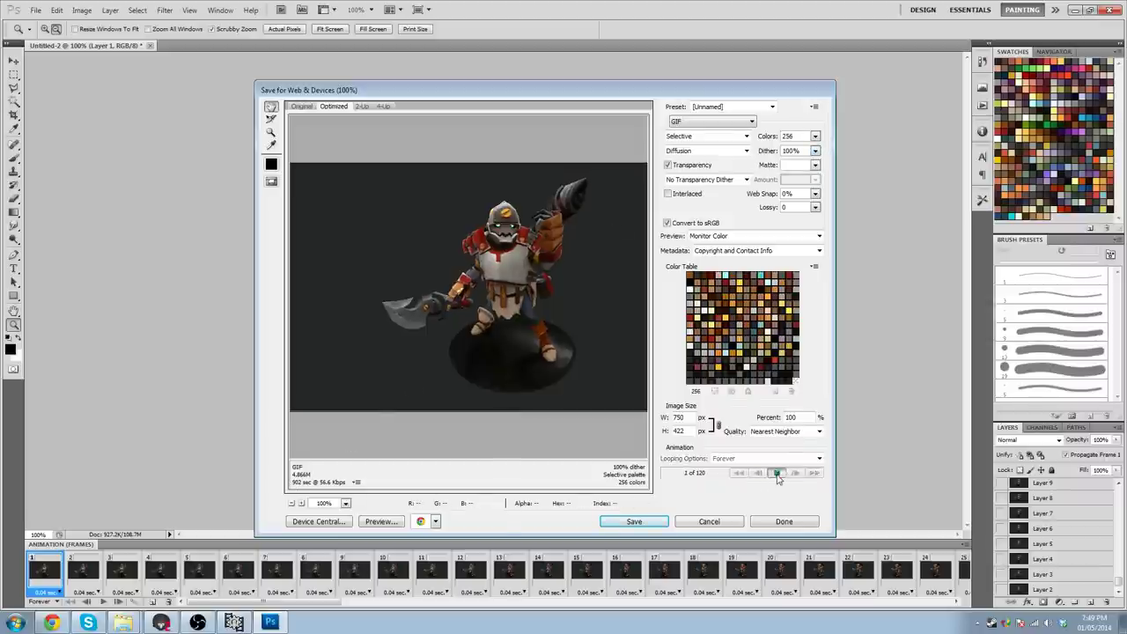
pyautogui.click(740, 474)
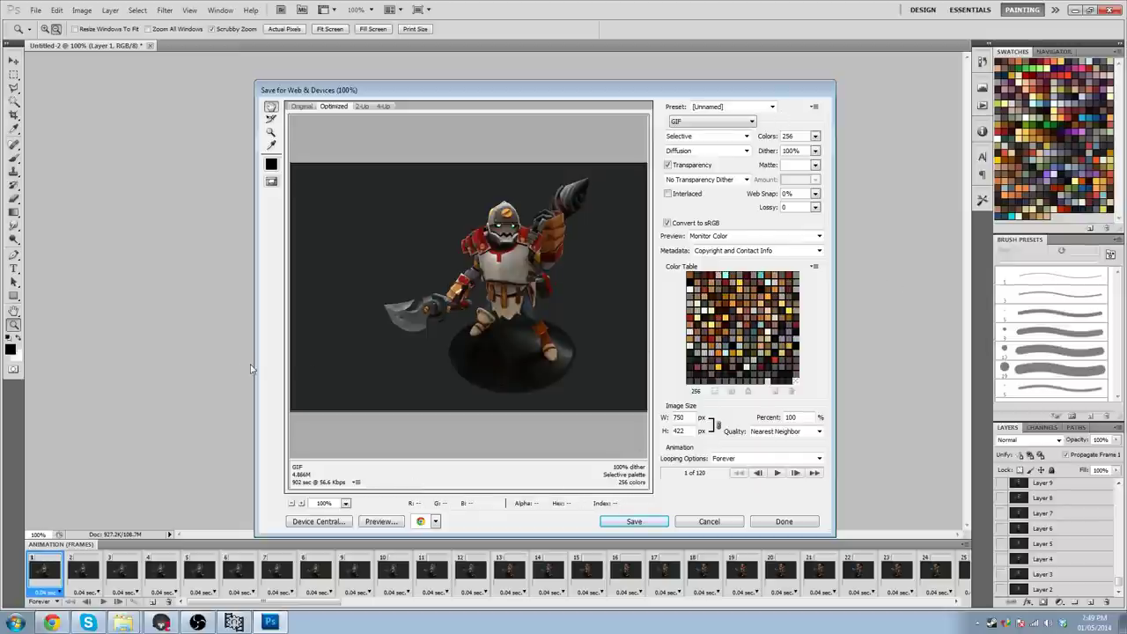
# - Widen and reposition the Save for Web window, then preview the GIF in the browser
pyautogui.moveTo(256, 364); pyautogui.dragTo(139, 365)
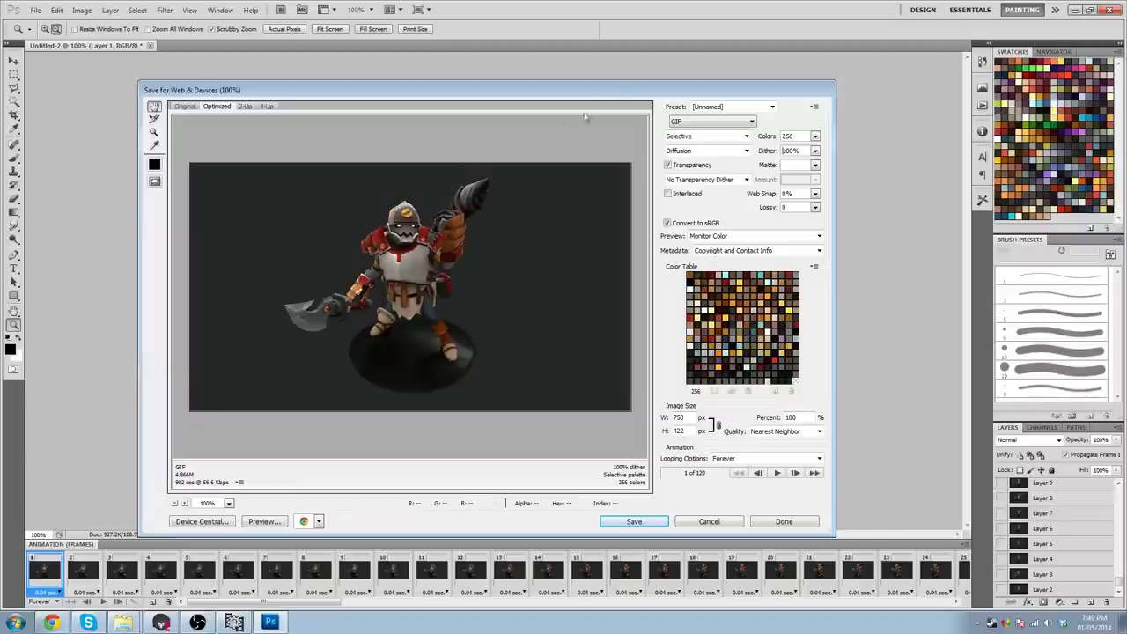
pyautogui.moveTo(614, 90); pyautogui.dragTo(632, 74)
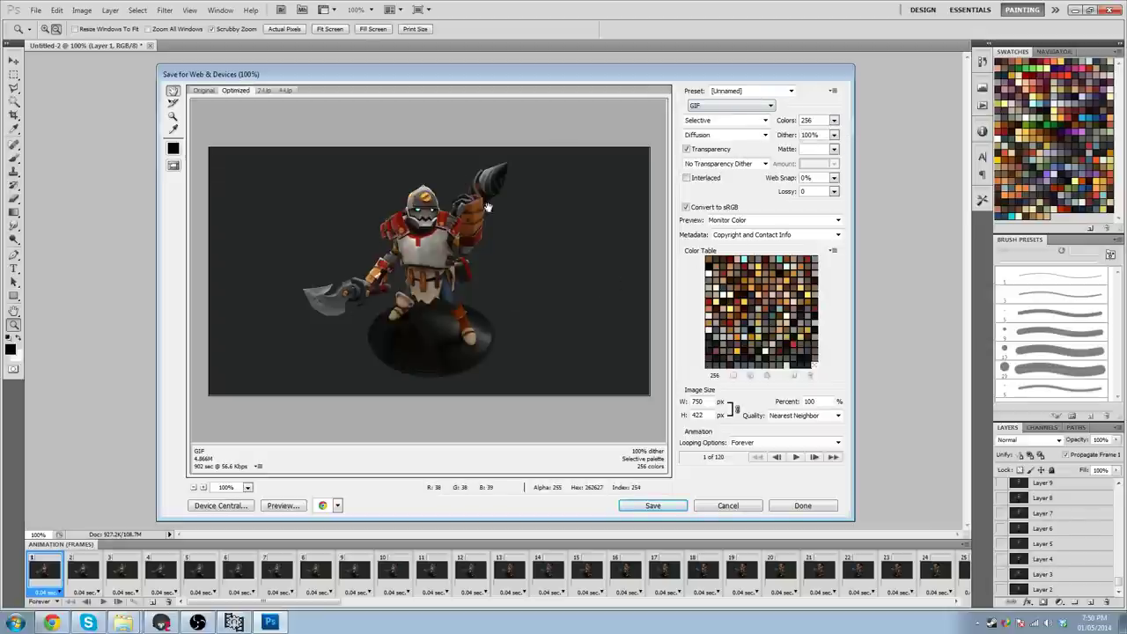
pyautogui.click(303, 508)
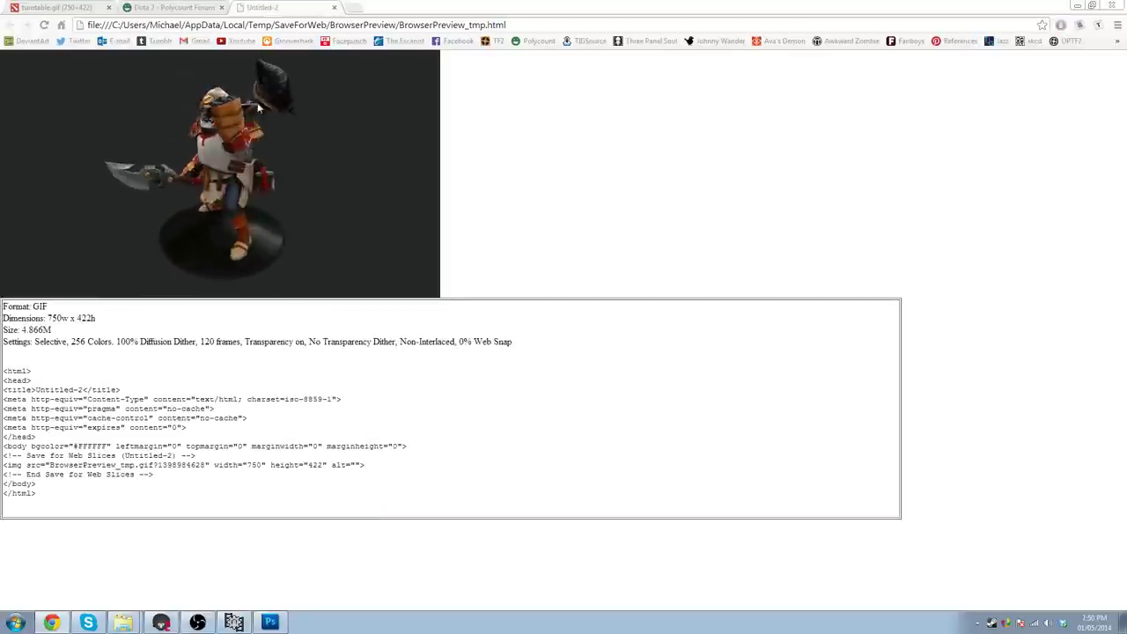
# - Compare the new GIF preview with turntable.gif, close the preview tab, and return to Photoshop
pyautogui.click(82, 7)
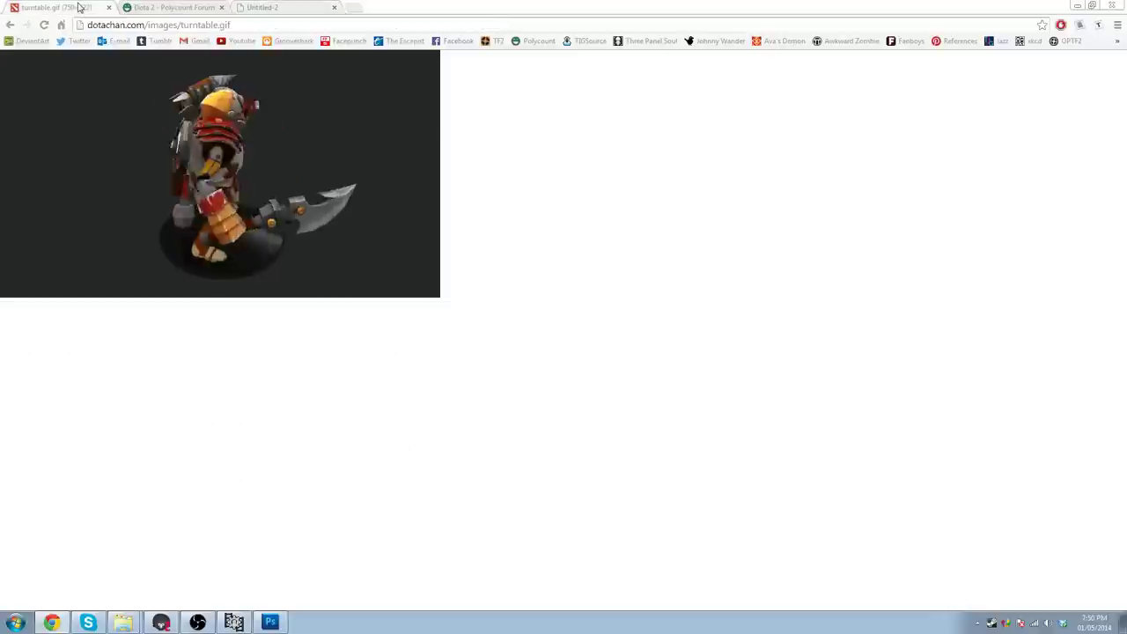
pyautogui.click(285, 7)
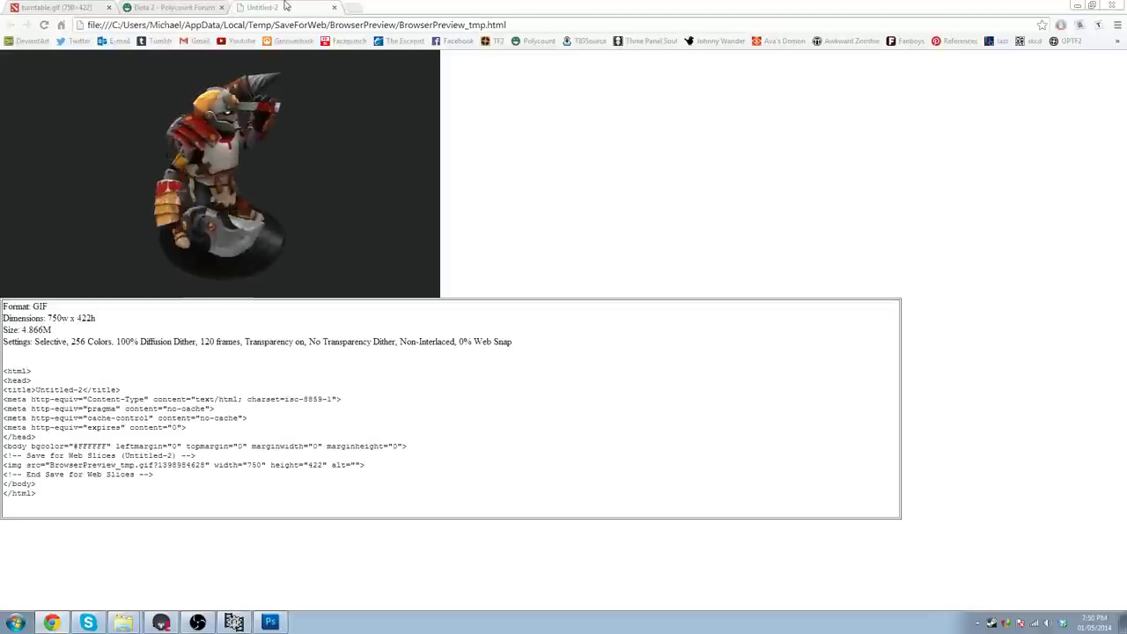
pyautogui.click(82, 7)
pyautogui.click(284, 7)
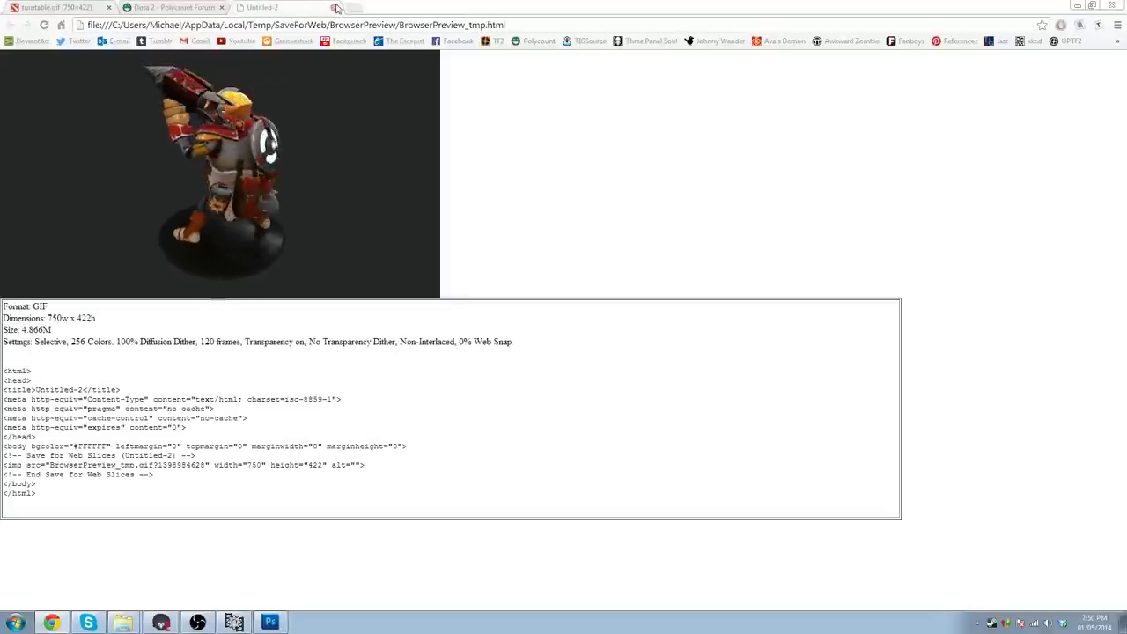
pyautogui.click(82, 7)
pyautogui.click(285, 7)
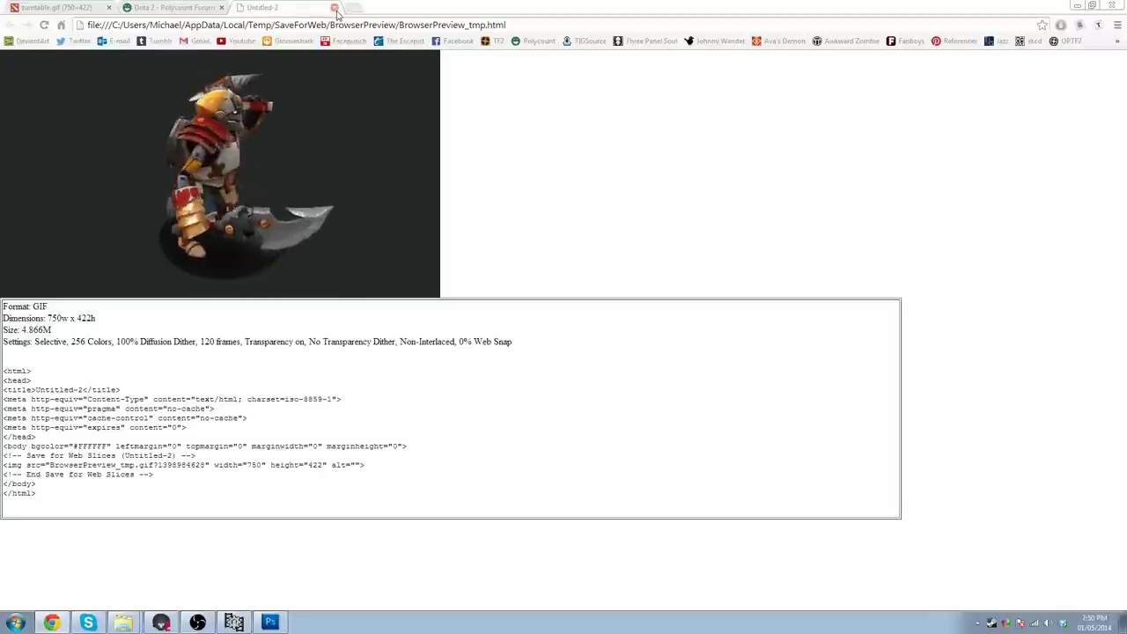
pyautogui.click(334, 7)
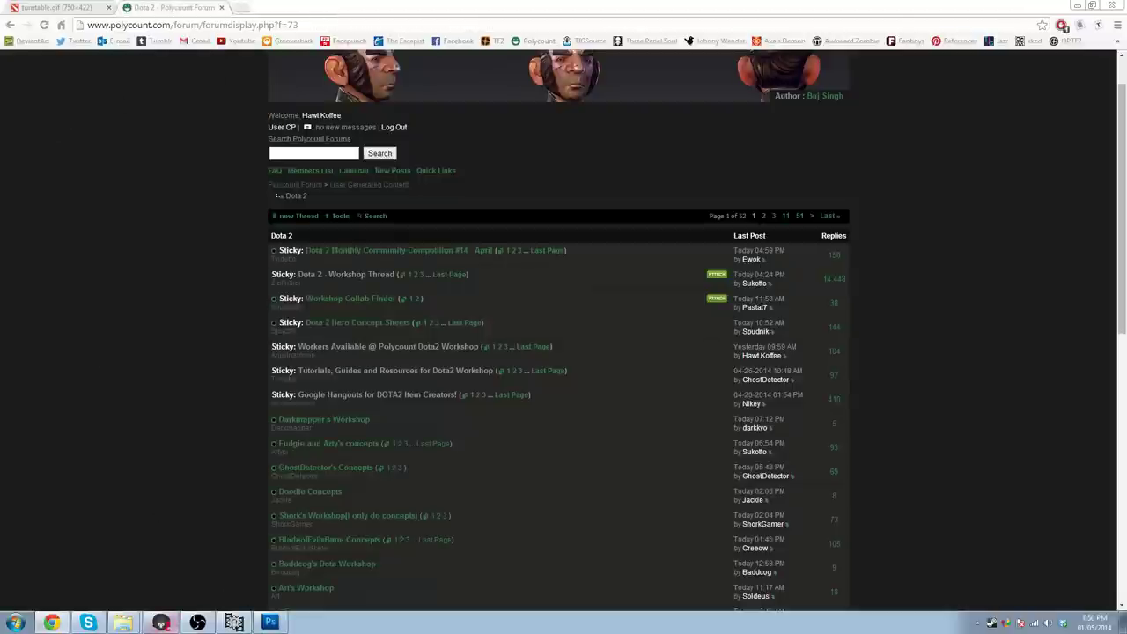
pyautogui.click(270, 623)
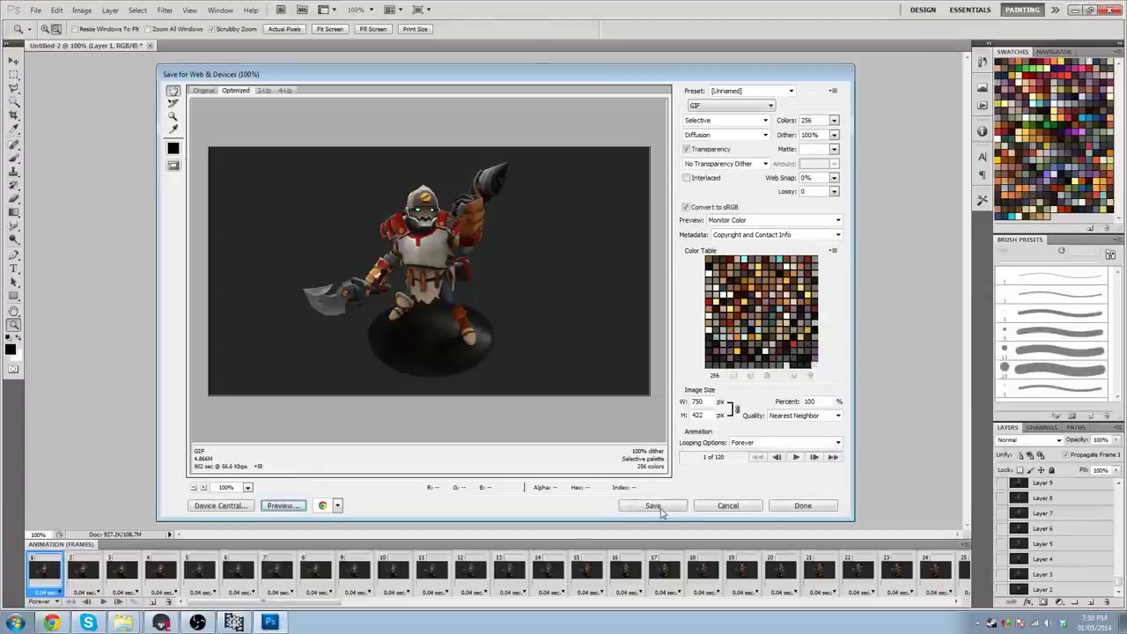
# - Save the optimized GIF from Save for Web under the file name 'turntable 2'
pyautogui.click(654, 507)
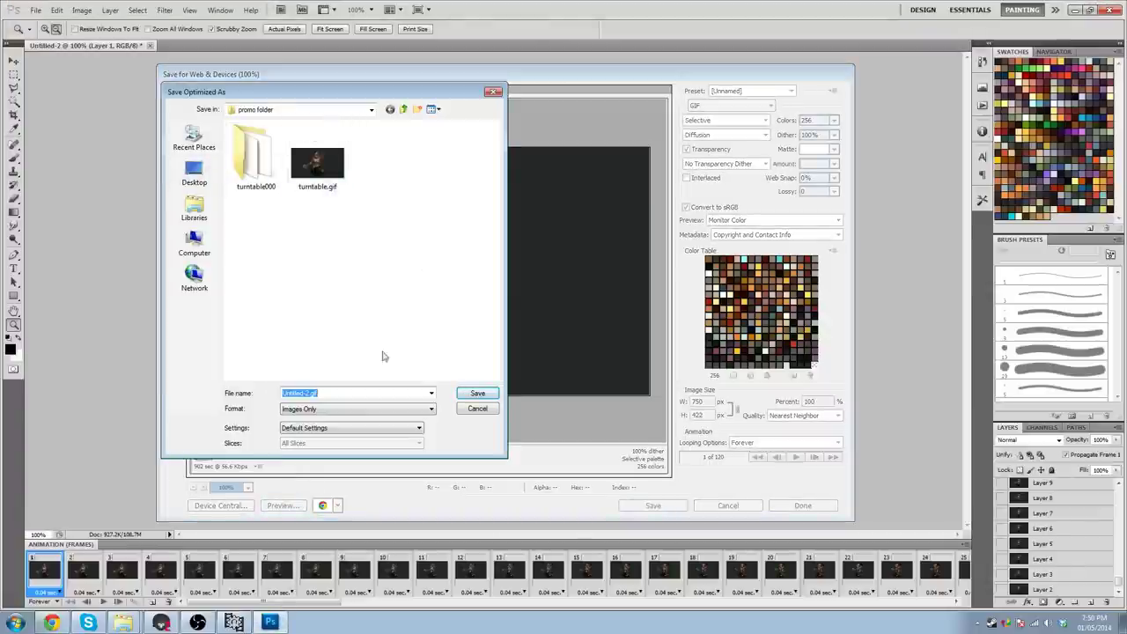
pyautogui.click(338, 394)
pyautogui.hotkey('ctrl', 'a')
pyautogui.write('t')
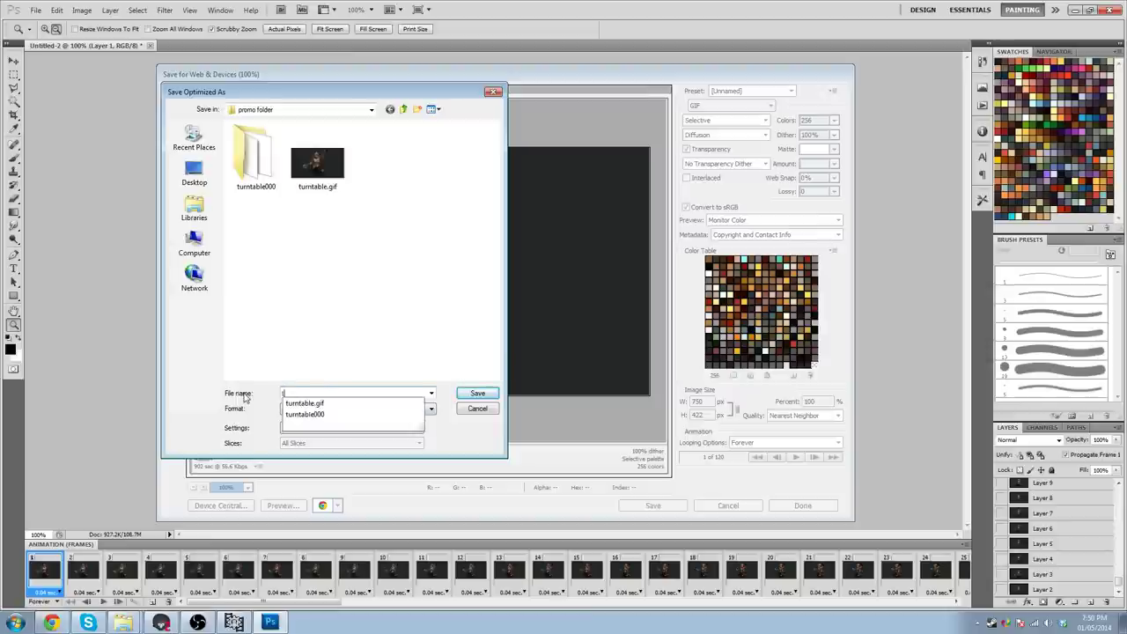
pyautogui.write('urntable 2')
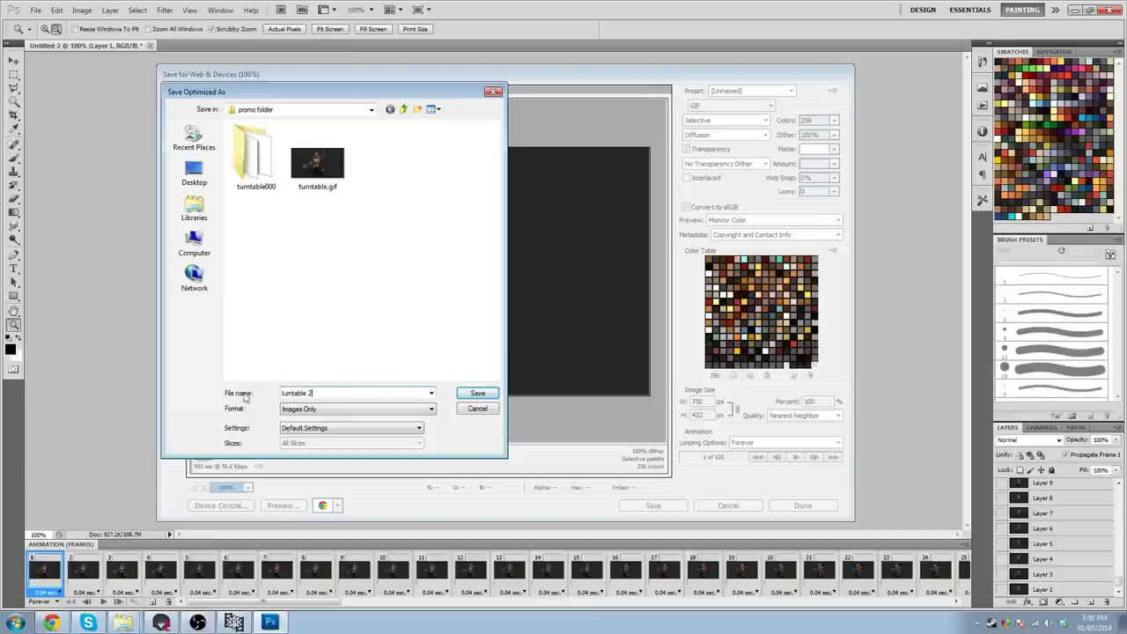
pyautogui.click(478, 393)
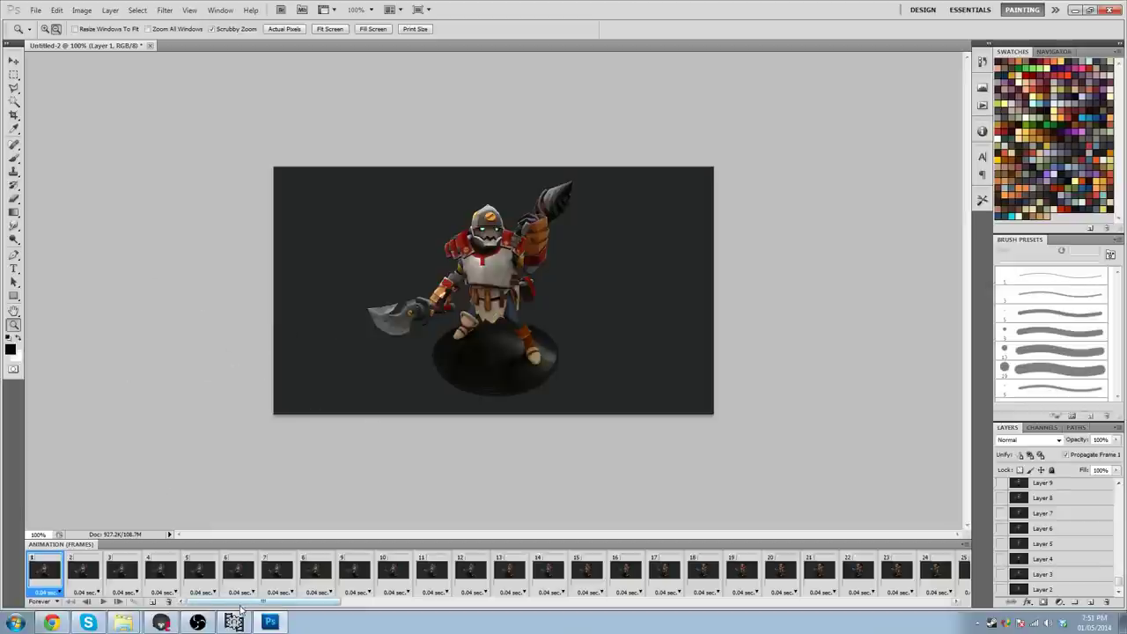
# - Scroll the Animation frame strip and zoom around the canvas, ending at 100% actual pixels
pyautogui.moveTo(241, 606); pyautogui.dragTo(199, 622)
pyautogui.click(196, 390)
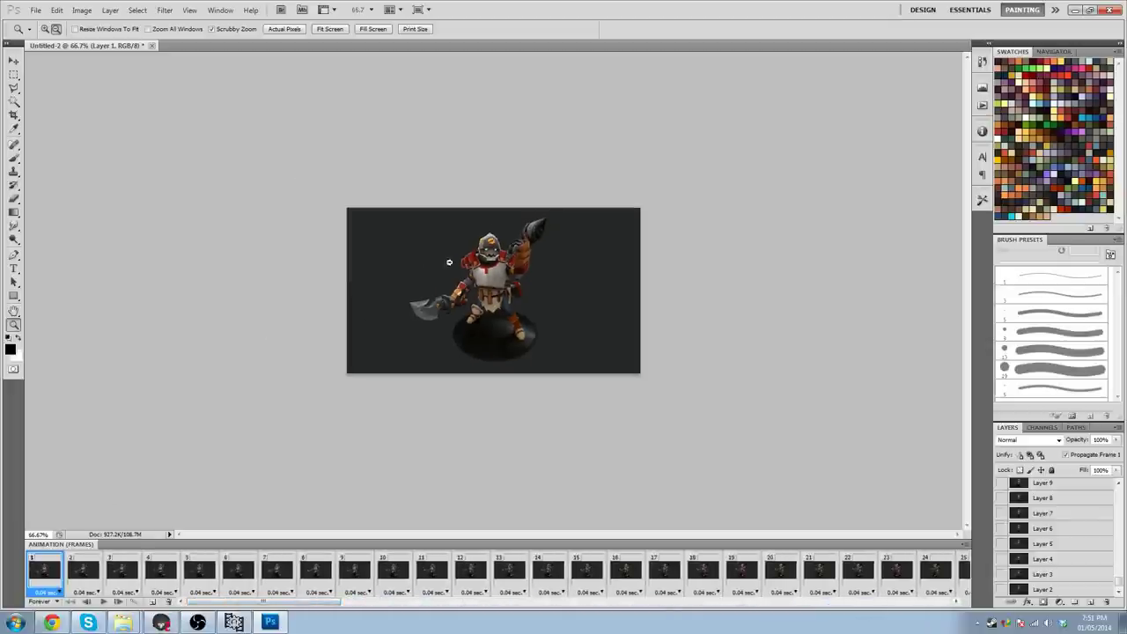
pyautogui.click(284, 28)
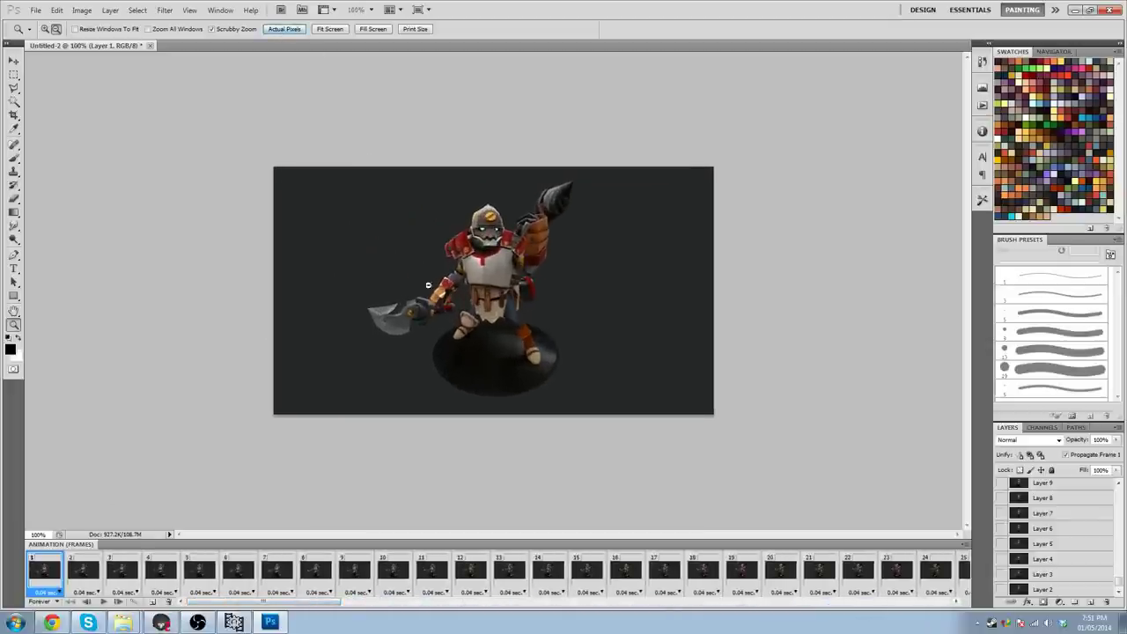
pyautogui.moveTo(430, 285); pyautogui.dragTo(545, 228)
pyautogui.keyDown('alt'); pyautogui.click(597, 277); pyautogui.keyUp('alt')
pyautogui.keyDown('alt'); pyautogui.click(569, 256); pyautogui.keyUp('alt')
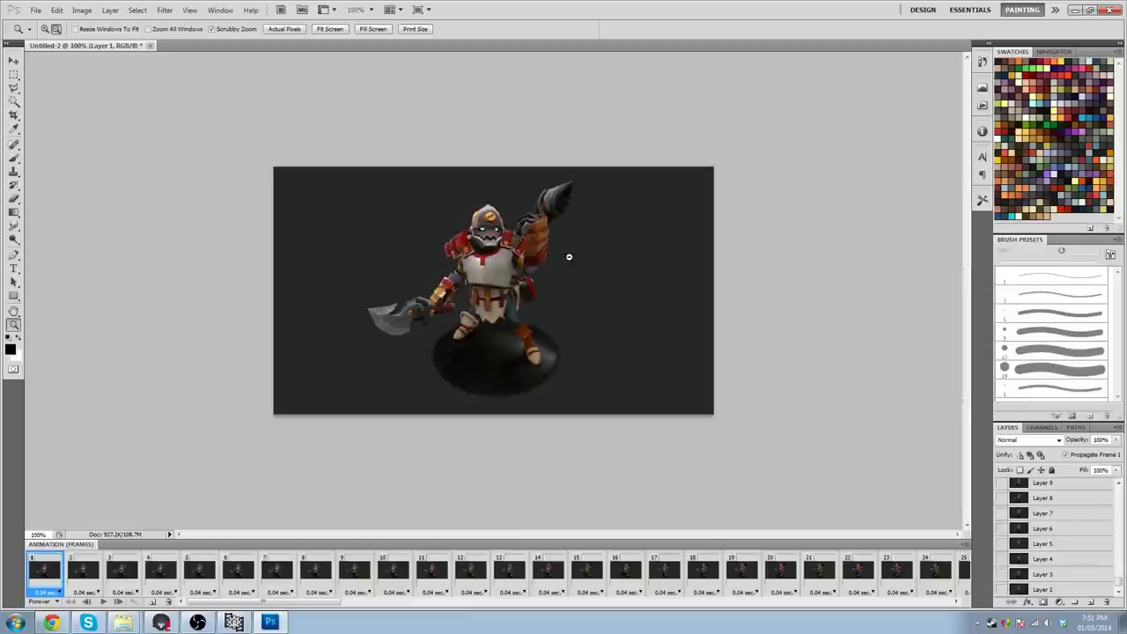